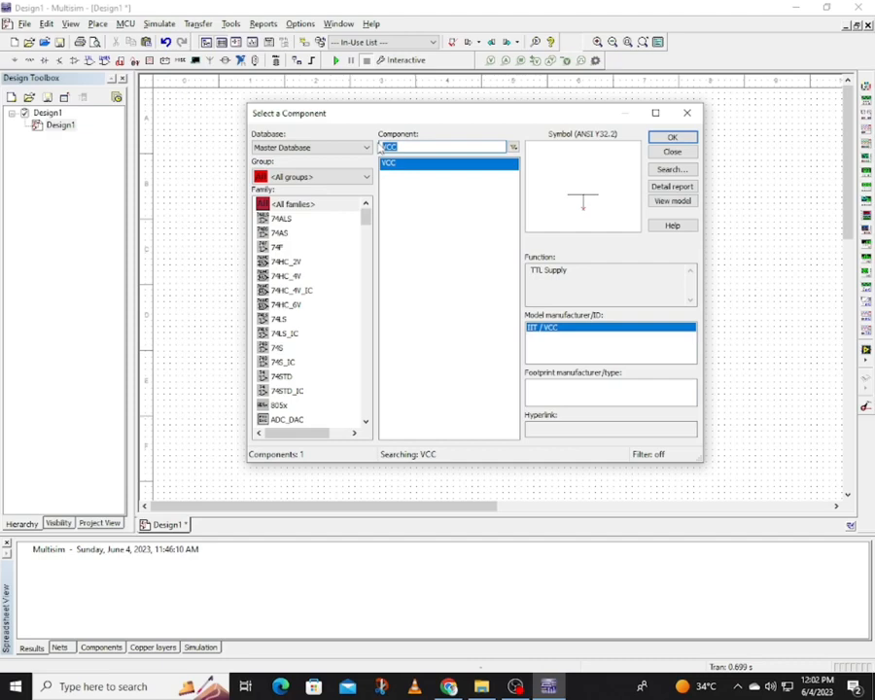
# Place a BUZZER component from the master database on the right part of the schematic.
pyautogui.write('buzz')
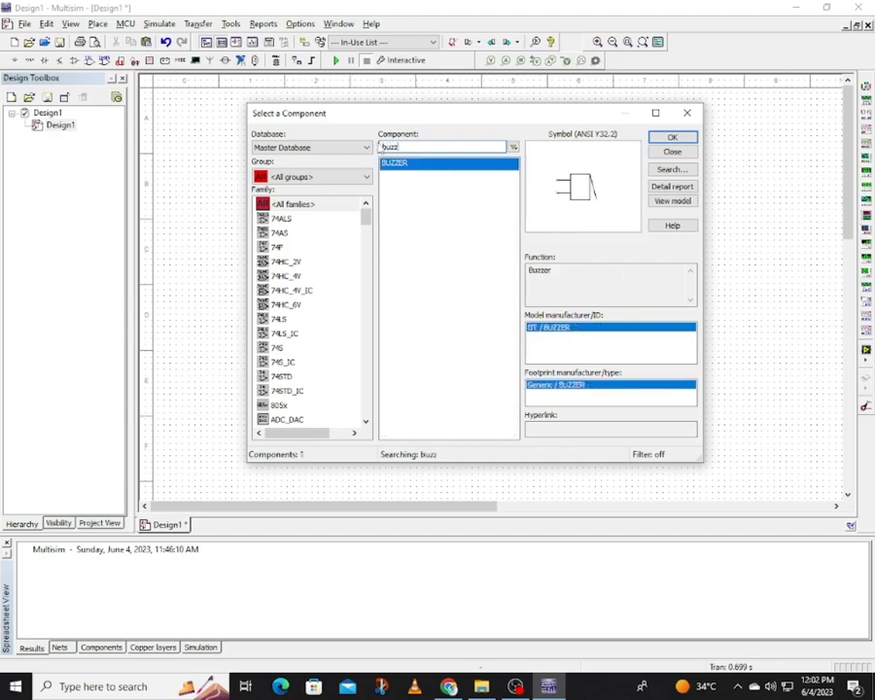
pyautogui.click(685, 139)
pyautogui.click(628, 333)
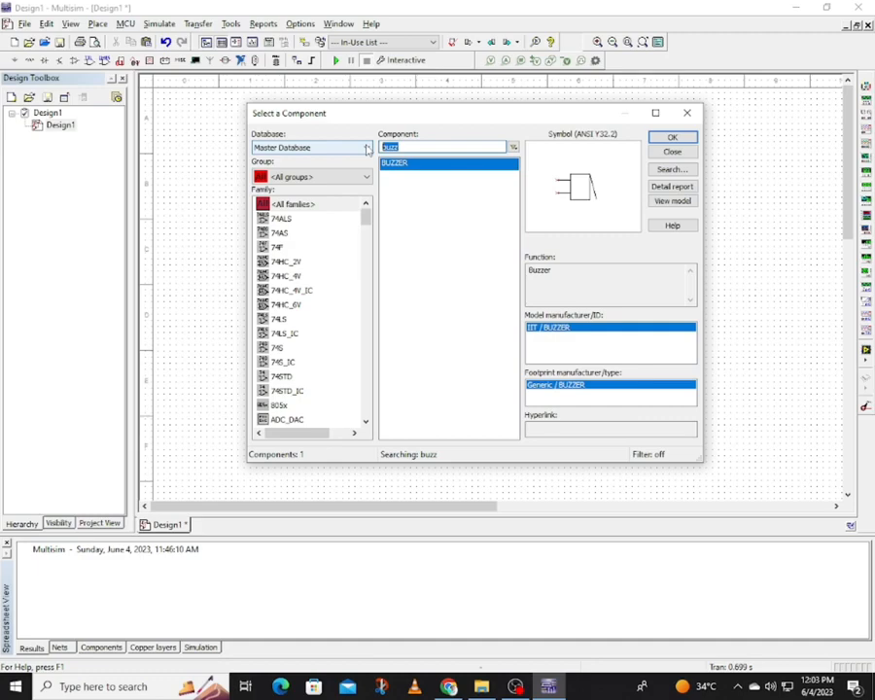
# Find the photo components and place a PHOTO_TRANSISTOR_RATED on the schematic, well to the left of the buzzer.
pyautogui.write('photo')
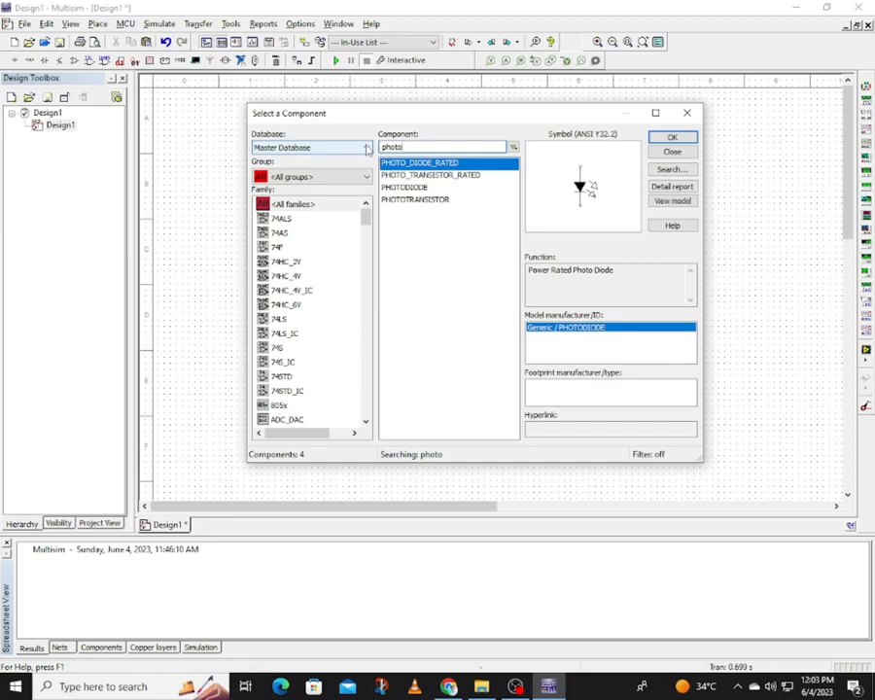
pyautogui.click(416, 176)
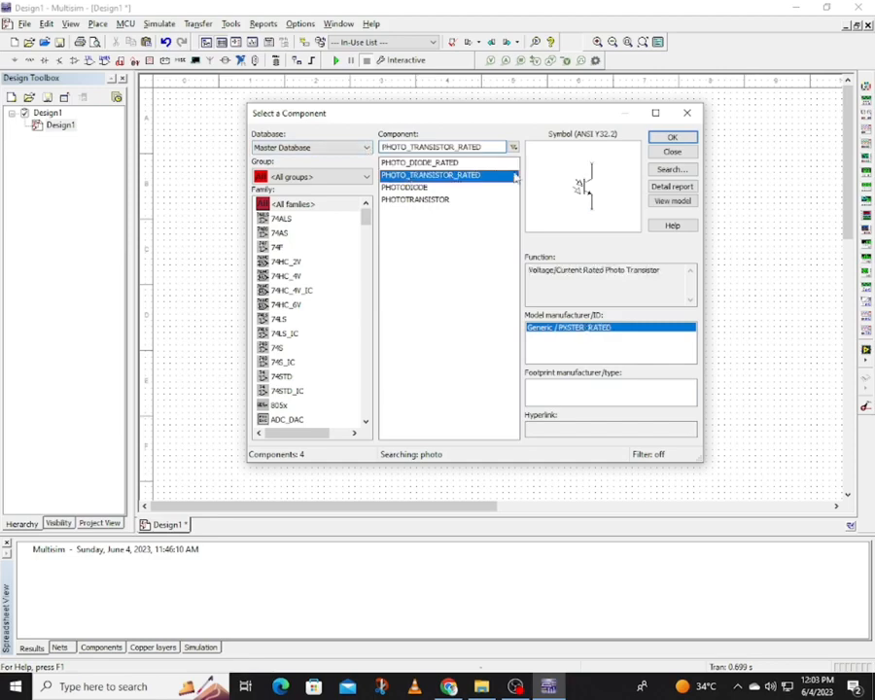
pyautogui.click(669, 139)
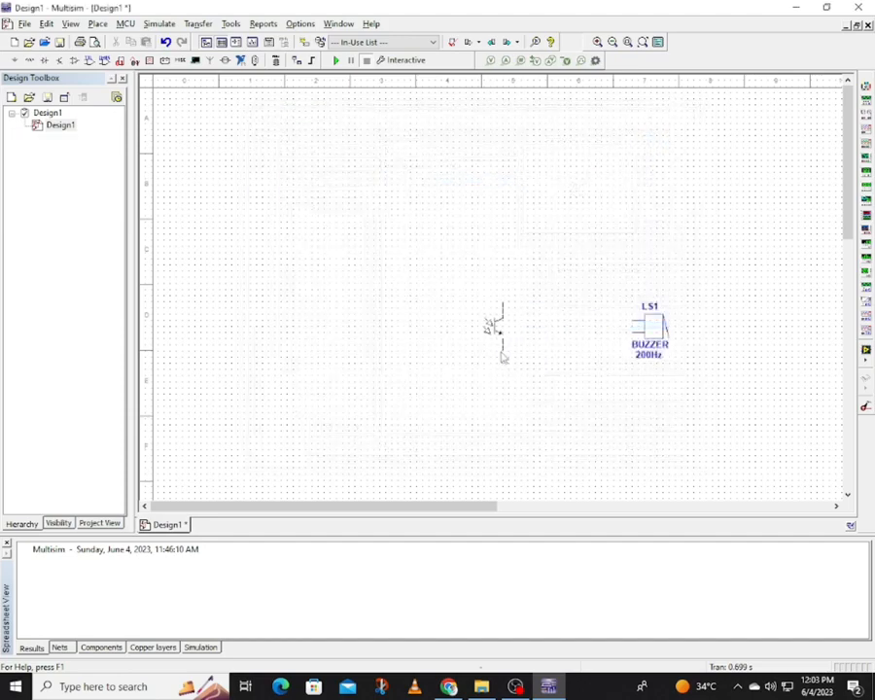
pyautogui.press('Escape')
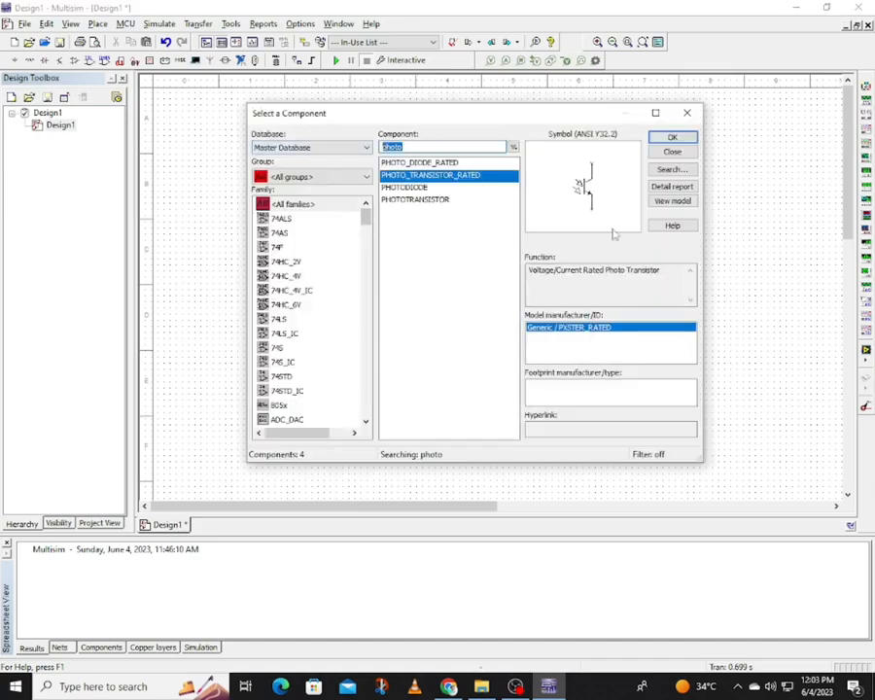
# Place an infrared LED (LED_ir) on the schematic just left of the phototransistor.
pyautogui.write('led')
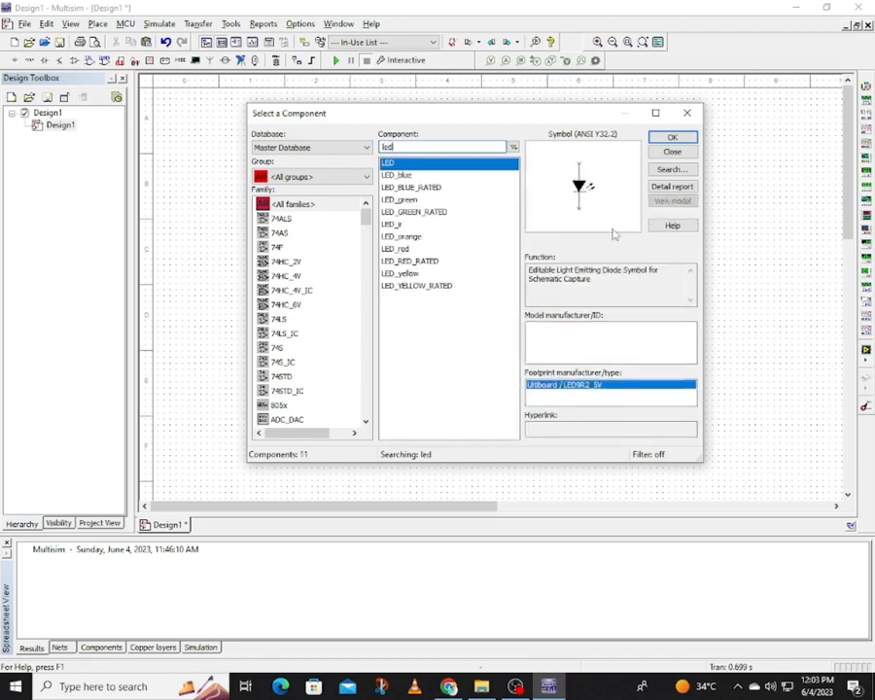
pyautogui.click(391, 224)
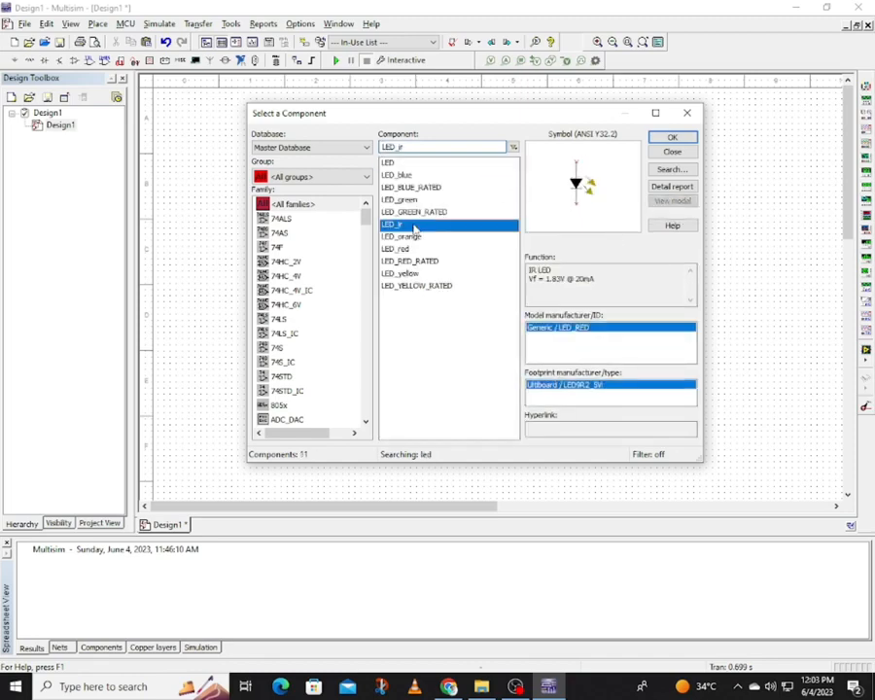
pyautogui.click(672, 137)
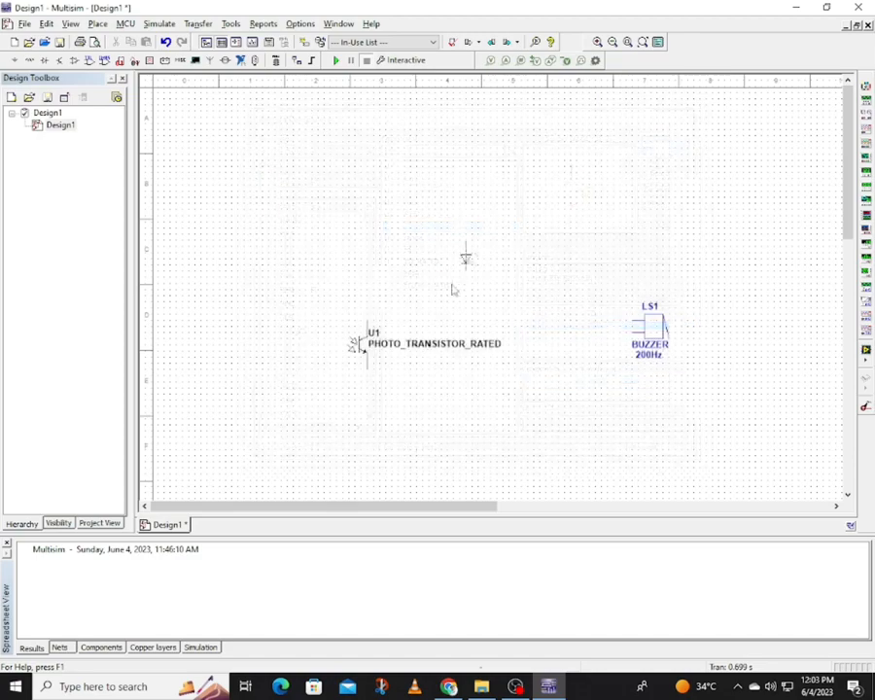
pyautogui.click(313, 360)
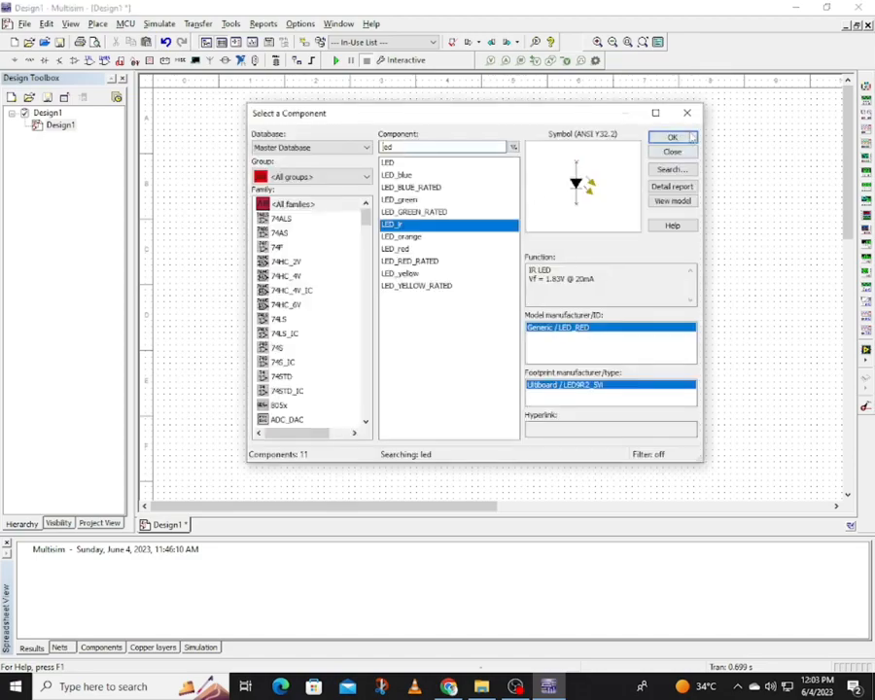
# Place an LM555CM timer on the schematic above and slightly left of the buzzer.
pyautogui.moveTo(438, 148); pyautogui.dragTo(342, 157)
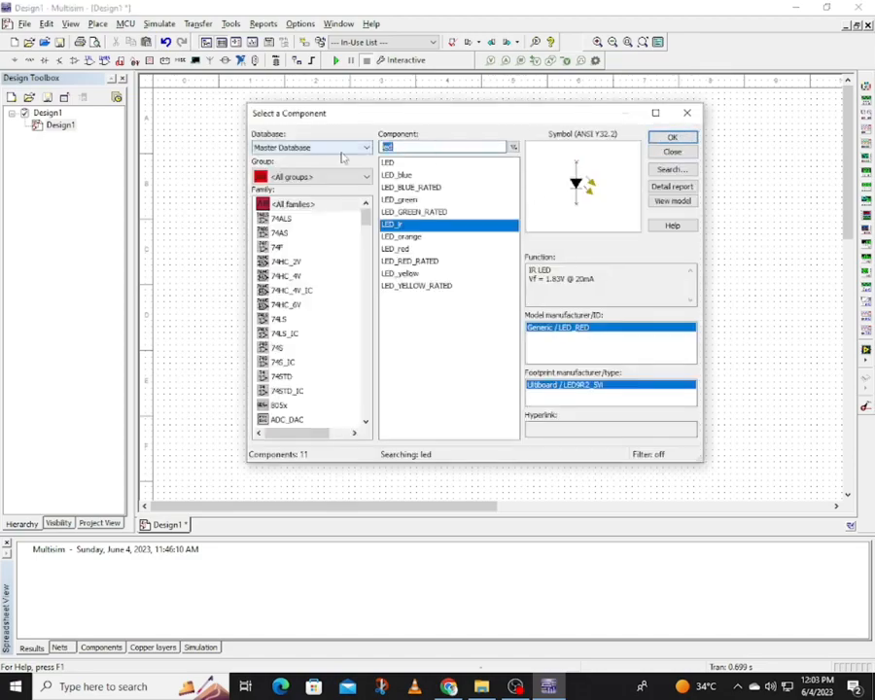
pyautogui.write('lm555')
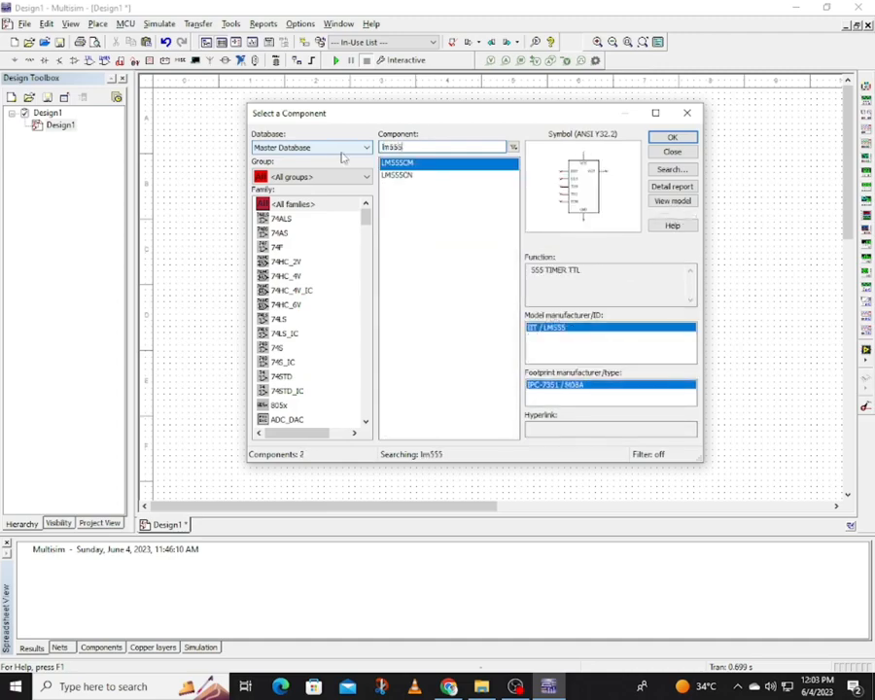
pyautogui.click(671, 138)
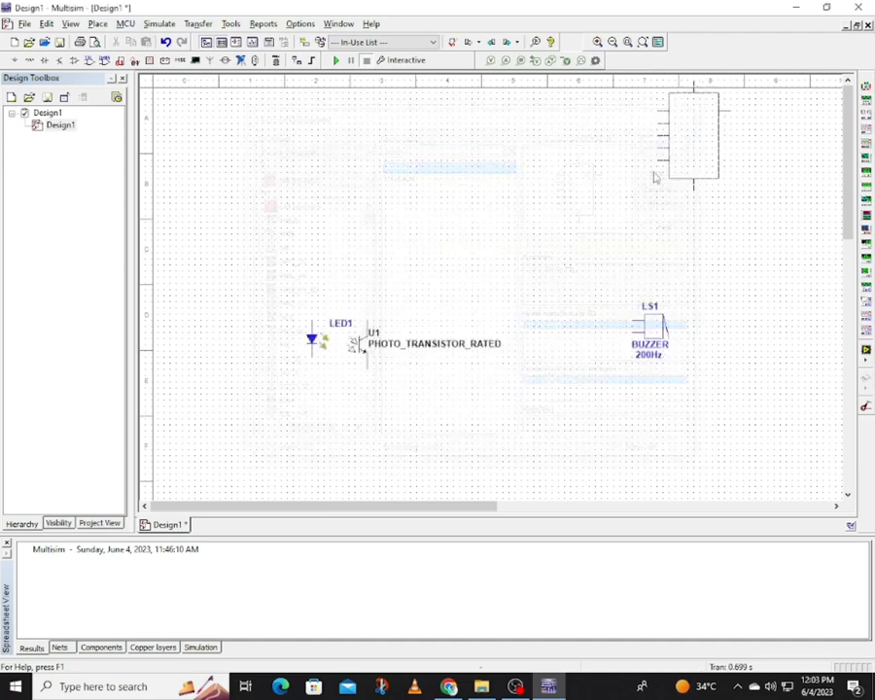
pyautogui.press('Escape')
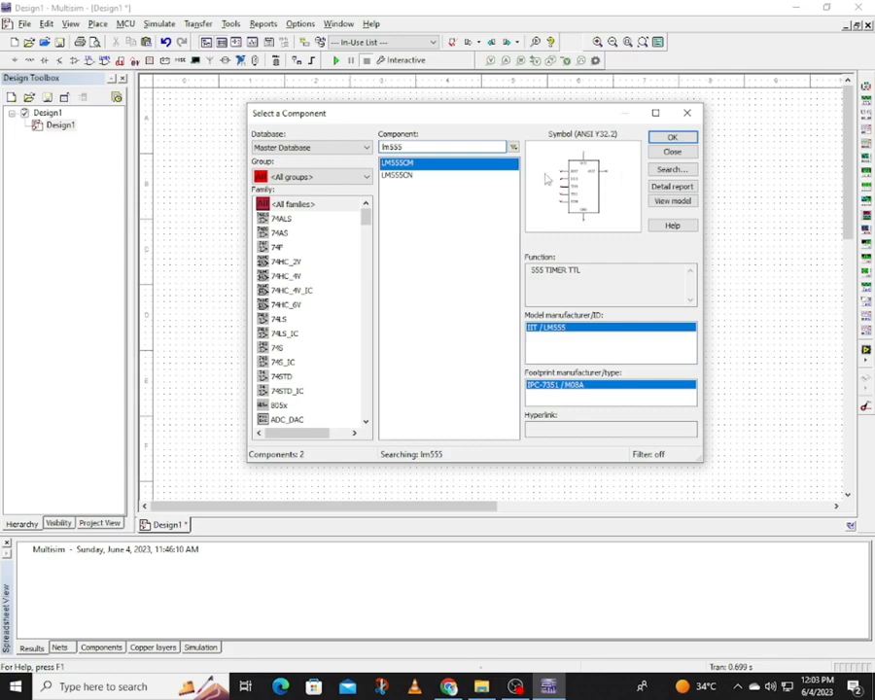
# Find the BC547 transistors and place a BC547BP below the phototransistor.
pyautogui.moveTo(436, 146); pyautogui.dragTo(356, 135)
pyautogui.write('bc54')
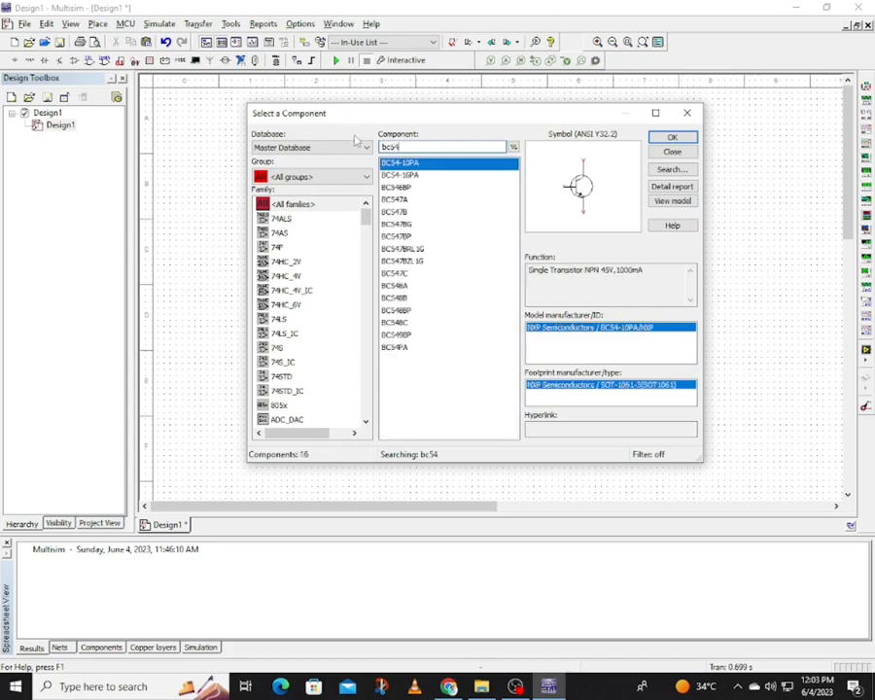
pyautogui.write('7')
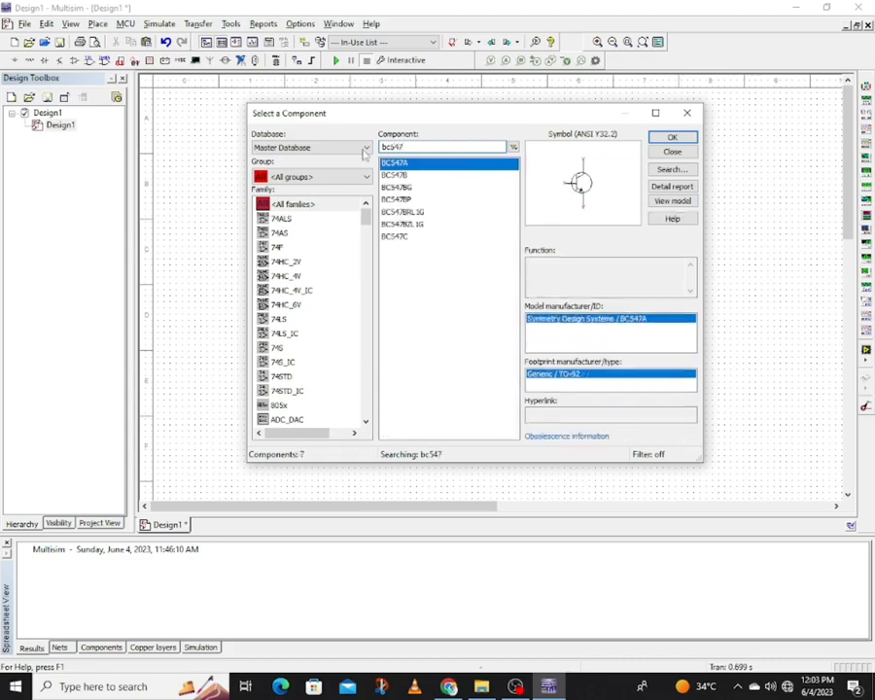
pyautogui.click(404, 199)
pyautogui.click(671, 137)
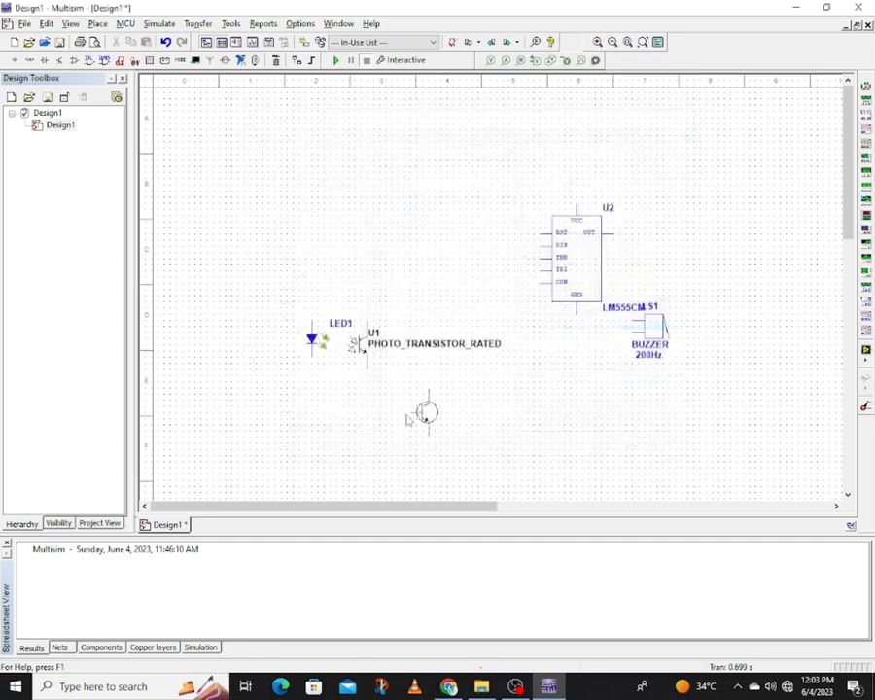
pyautogui.click(414, 414)
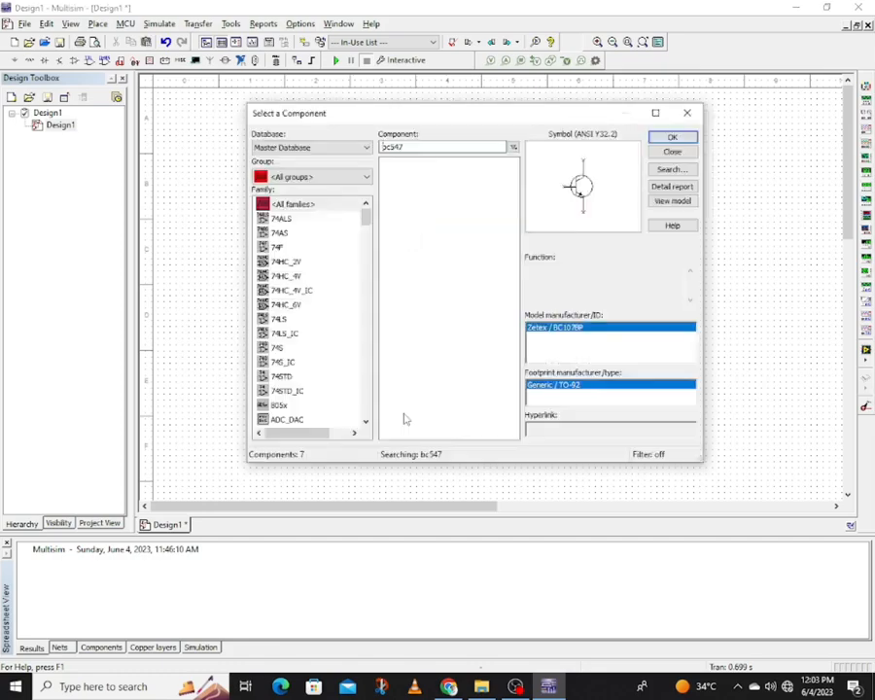
# Place four 1 kΩ resistors from the Basic group side by side in a row above the LED and phototransistor.
pyautogui.click(332, 178)
pyautogui.click(319, 218)
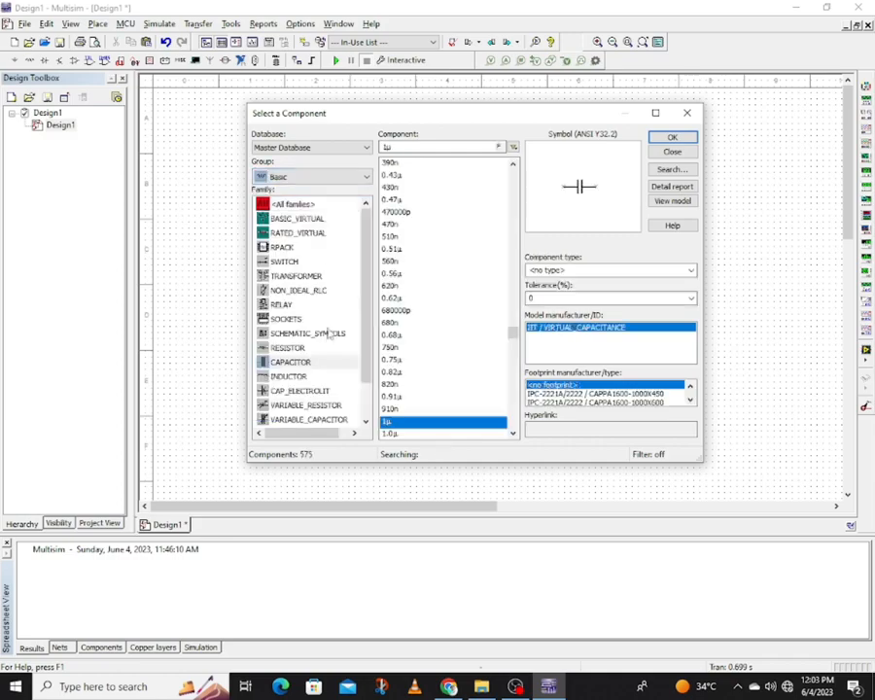
pyautogui.click(313, 347)
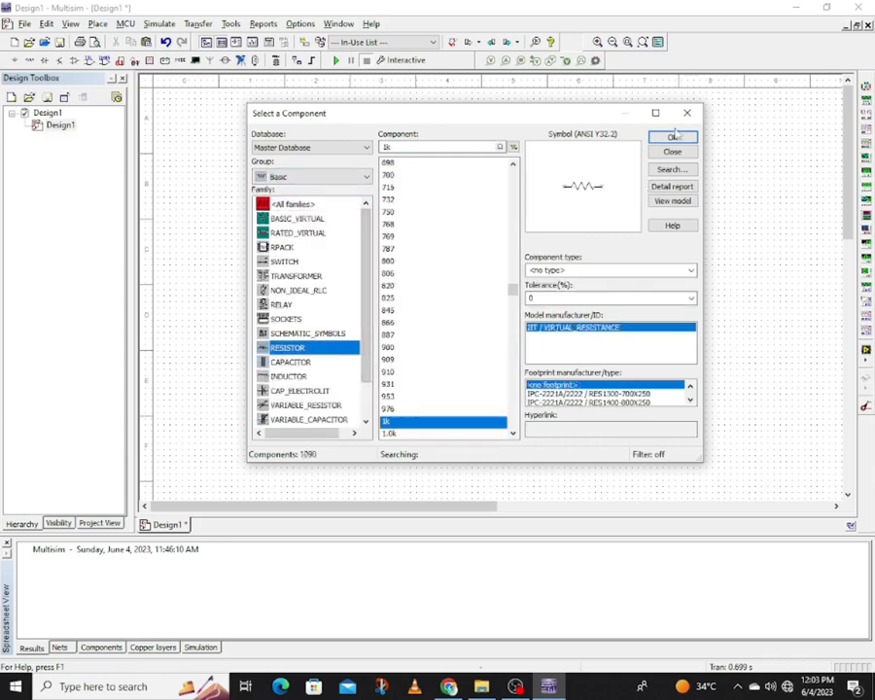
pyautogui.click(671, 137)
pyautogui.click(232, 179)
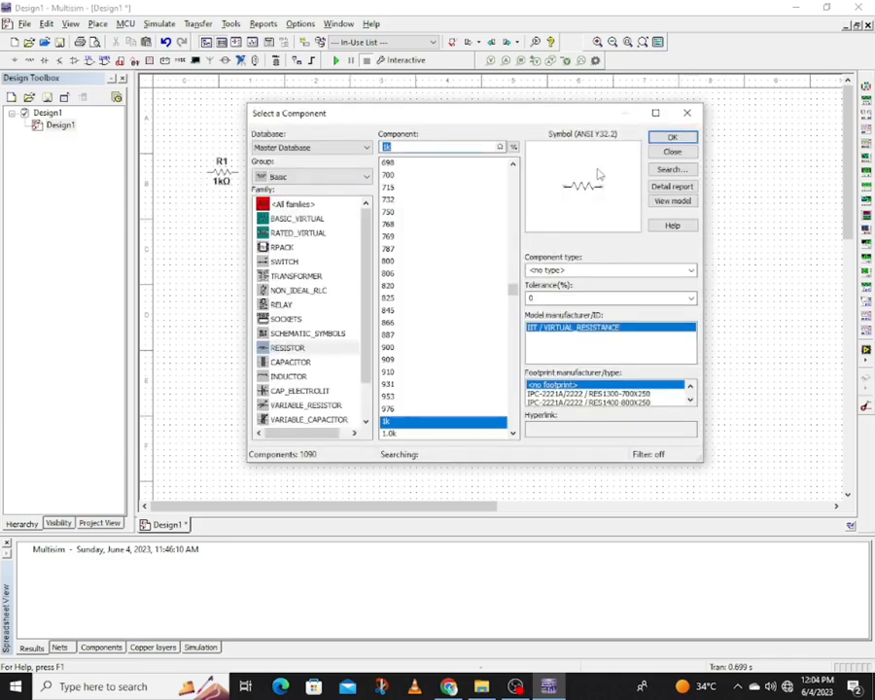
pyautogui.press('Return')
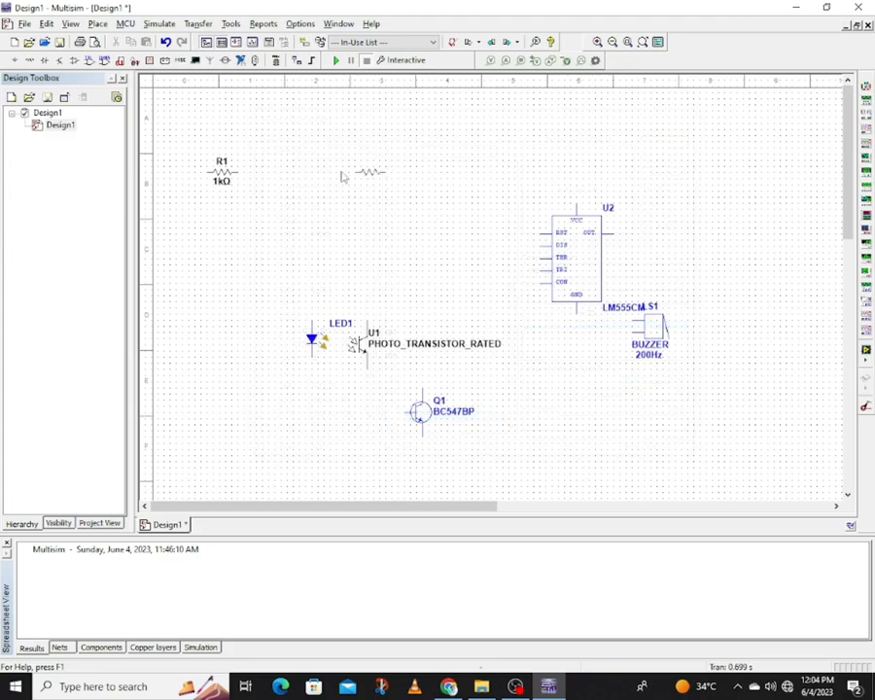
pyautogui.click(261, 179)
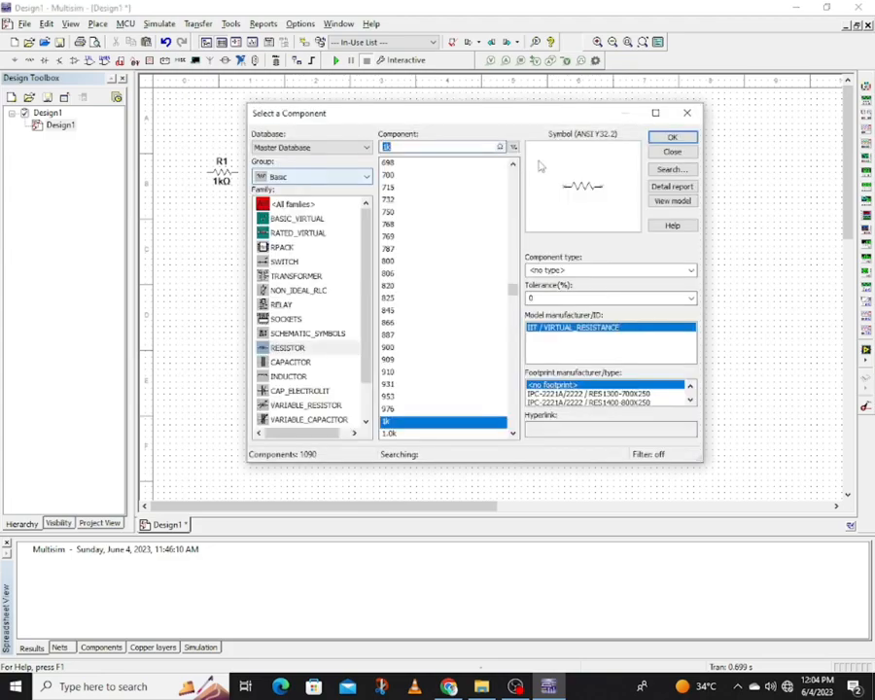
pyautogui.press('Return')
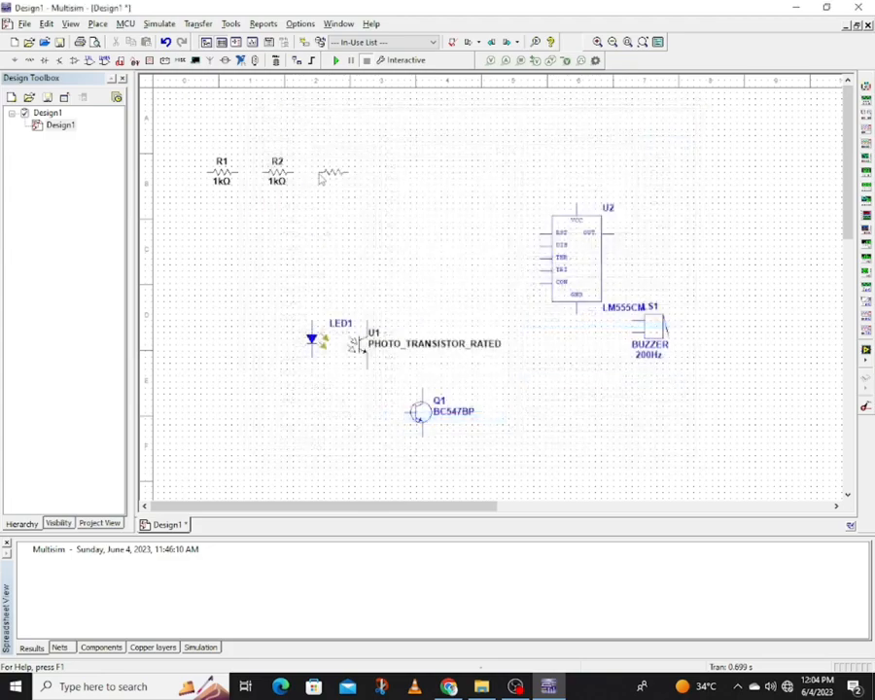
pyautogui.click(321, 178)
pyautogui.press('Escape')
pyautogui.click(375, 172)
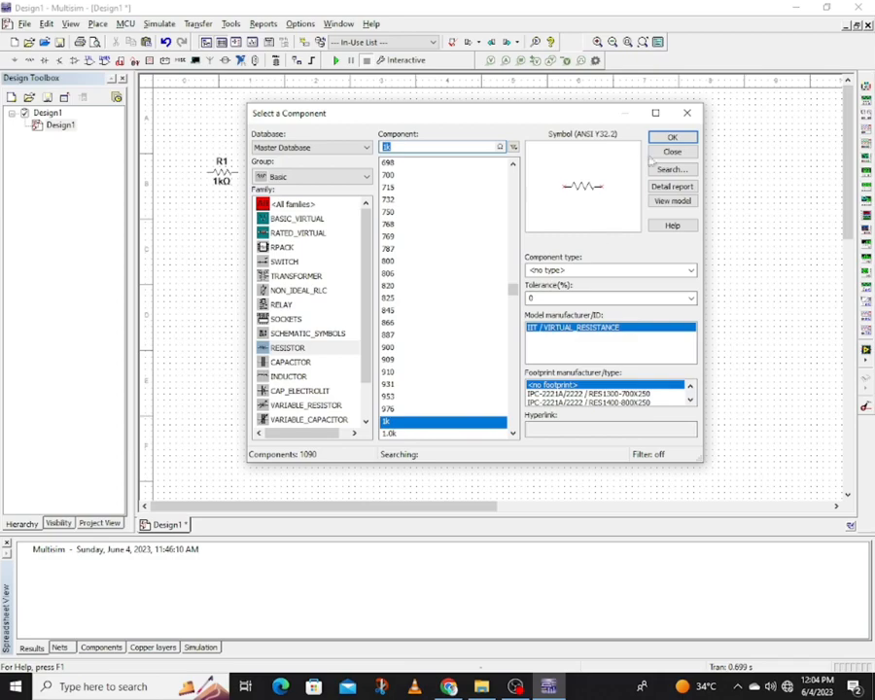
# Place two 1 µF capacitors from the Basic group on the schematic and finish placing components.
pyautogui.click(292, 362)
pyautogui.click(672, 137)
pyautogui.click(708, 141)
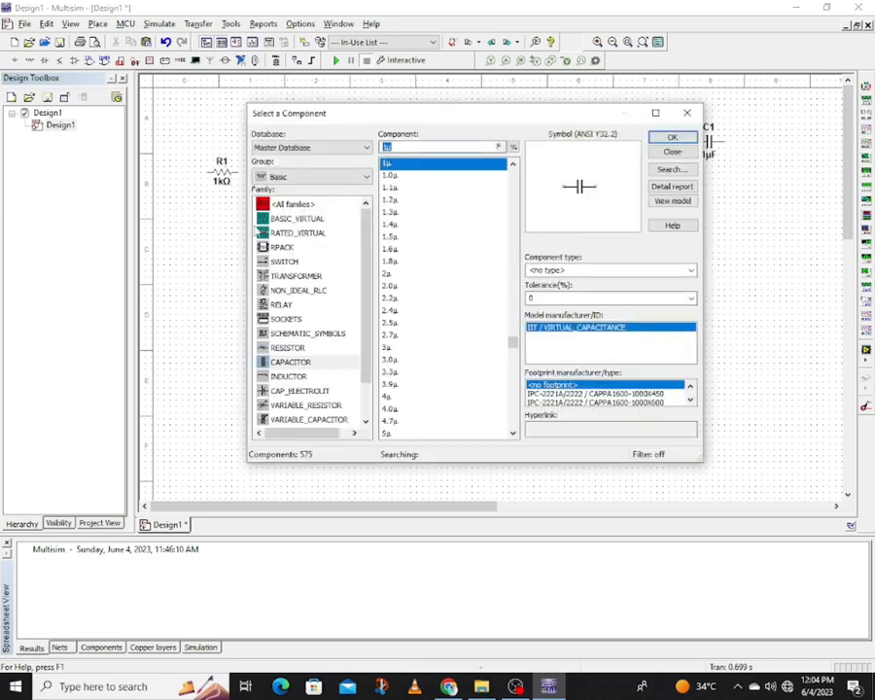
pyautogui.click(673, 138)
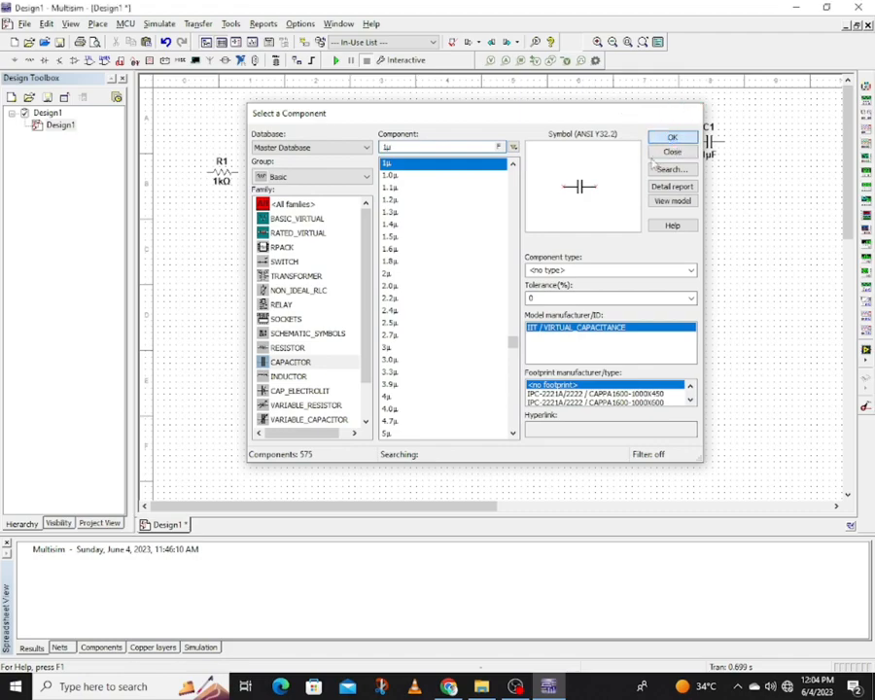
pyautogui.click(269, 233)
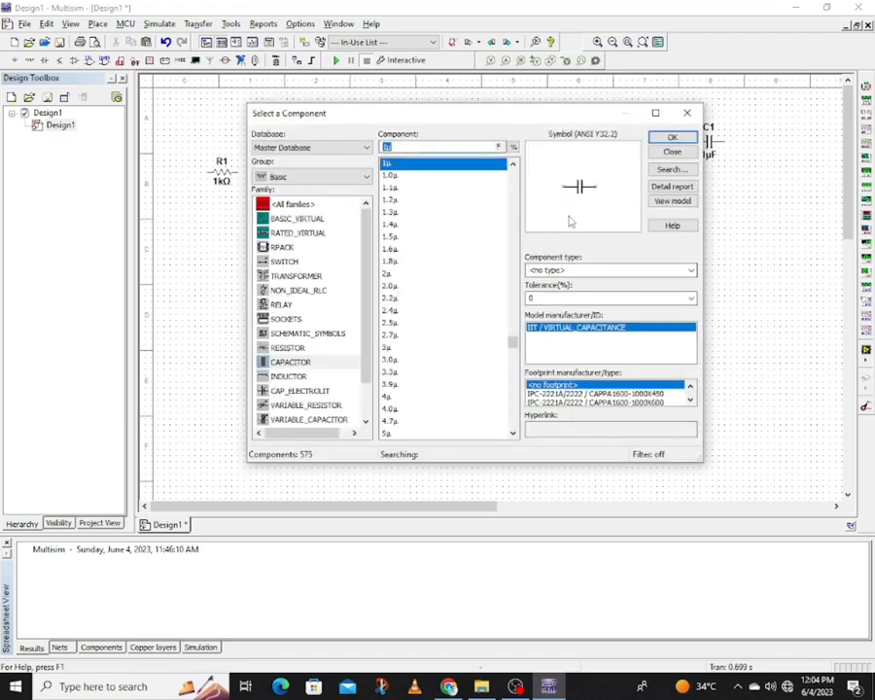
pyautogui.click(683, 111)
# Move capacitors C1 and C2 side by side beneath resistors R1 and R2.
pyautogui.moveTo(708, 141); pyautogui.dragTo(480, 178)
pyautogui.moveTo(293, 224); pyautogui.dragTo(227, 225)
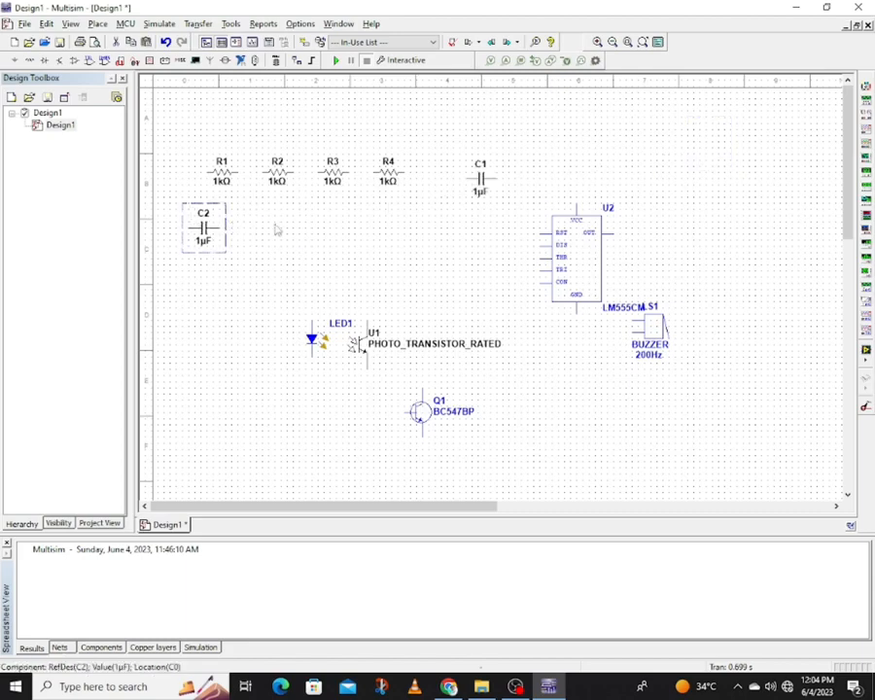
pyautogui.click(216, 231)
pyautogui.click(225, 219)
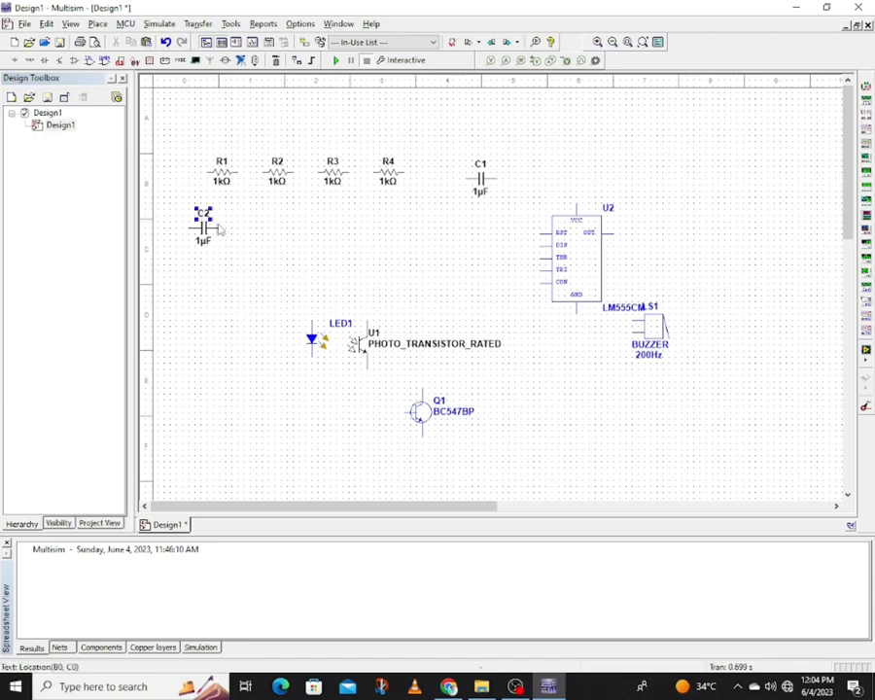
pyautogui.click(208, 229)
pyautogui.moveTo(207, 229); pyautogui.dragTo(266, 234)
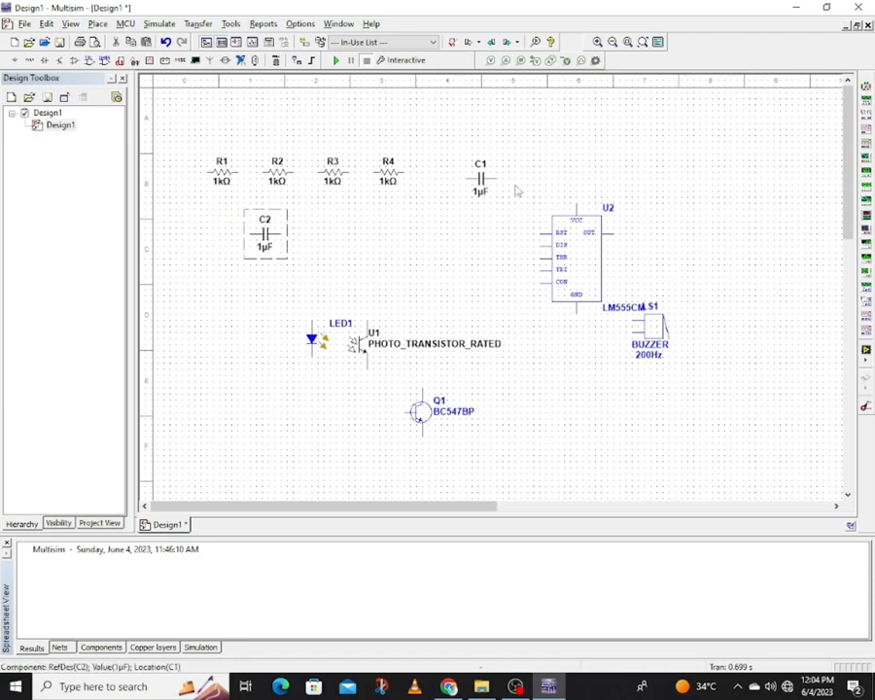
pyautogui.click(496, 175)
pyautogui.moveTo(496, 170); pyautogui.dragTo(231, 229)
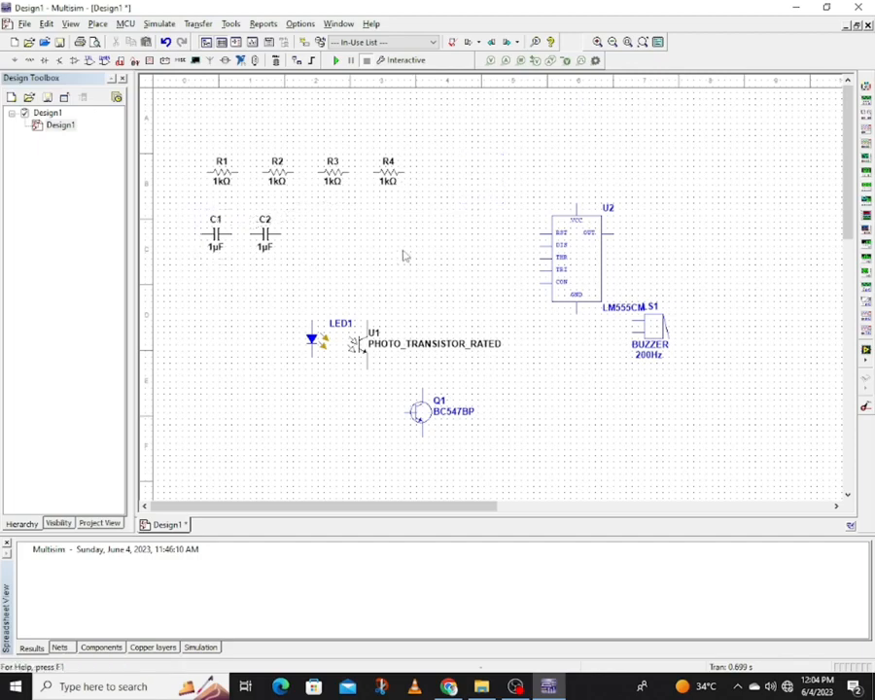
# Set the resistance of resistor R1 to 4700 Ω in its properties.
pyautogui.click(234, 173)
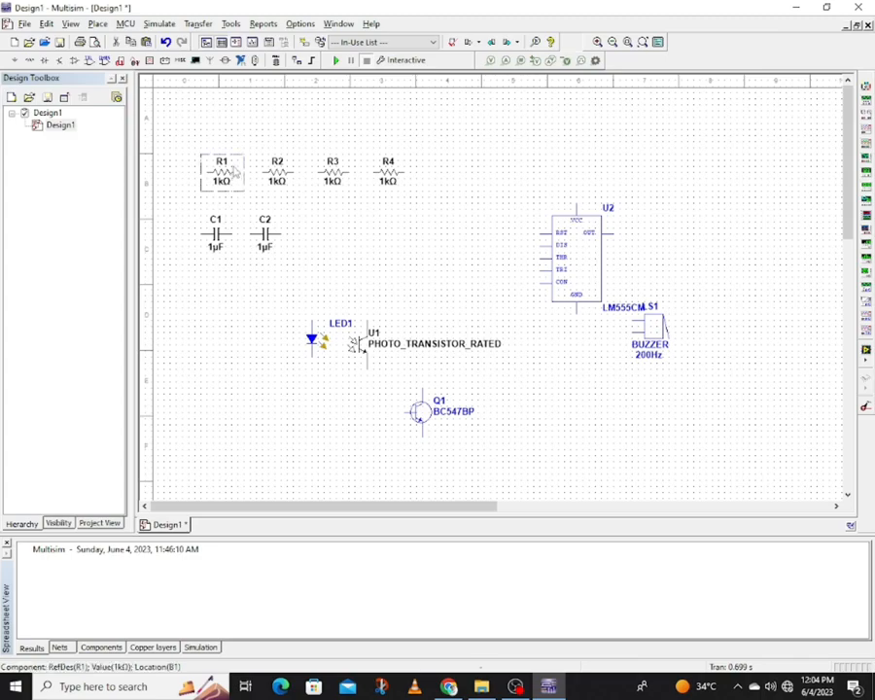
pyautogui.doubleClick(234, 171)
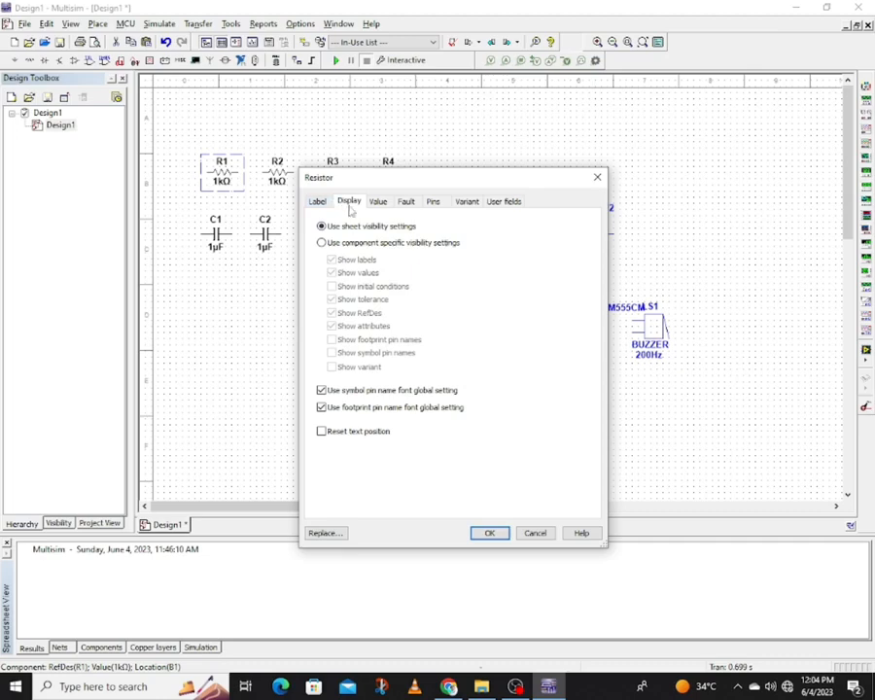
pyautogui.click(319, 202)
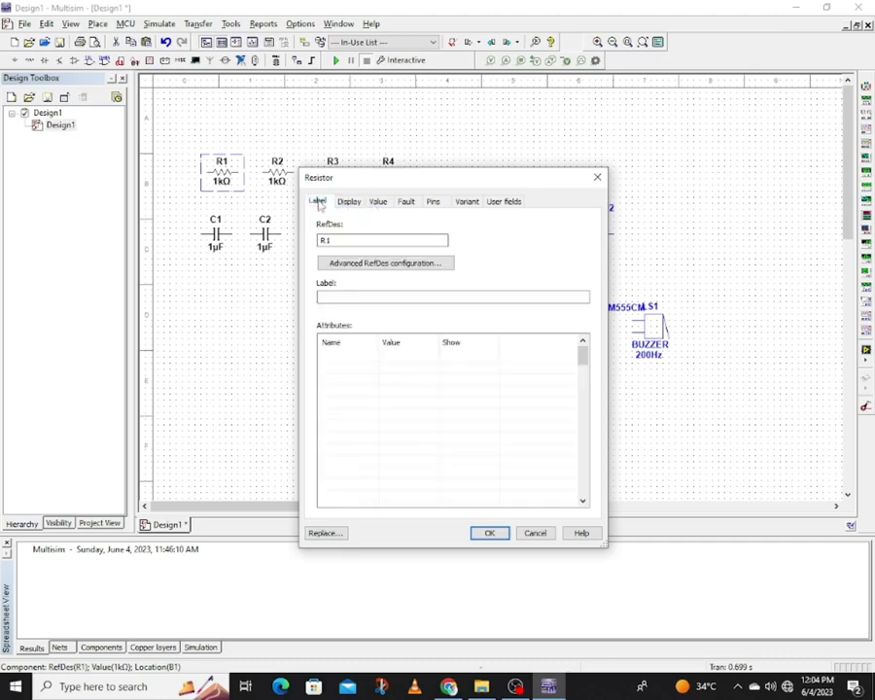
pyautogui.click(384, 204)
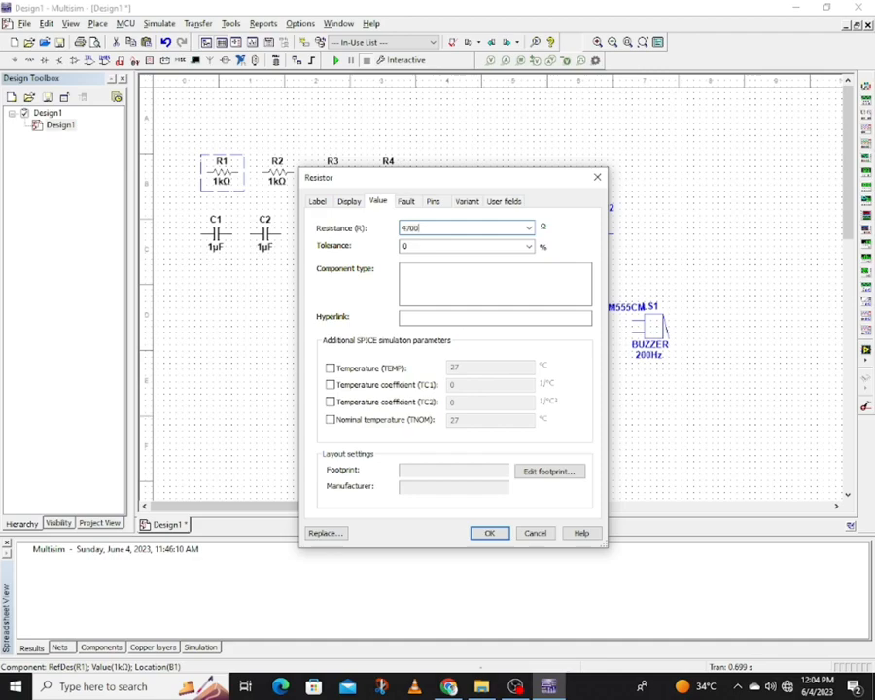
pyautogui.click(489, 532)
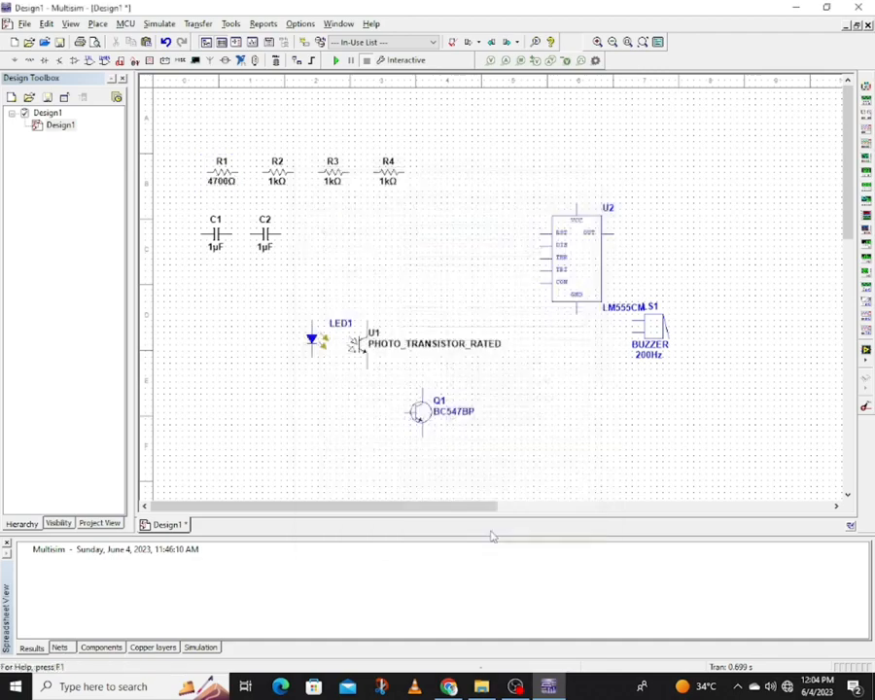
# Change the resistance of resistor R2 to 100 kΩ.
pyautogui.click(294, 175)
pyautogui.doubleClick(290, 168)
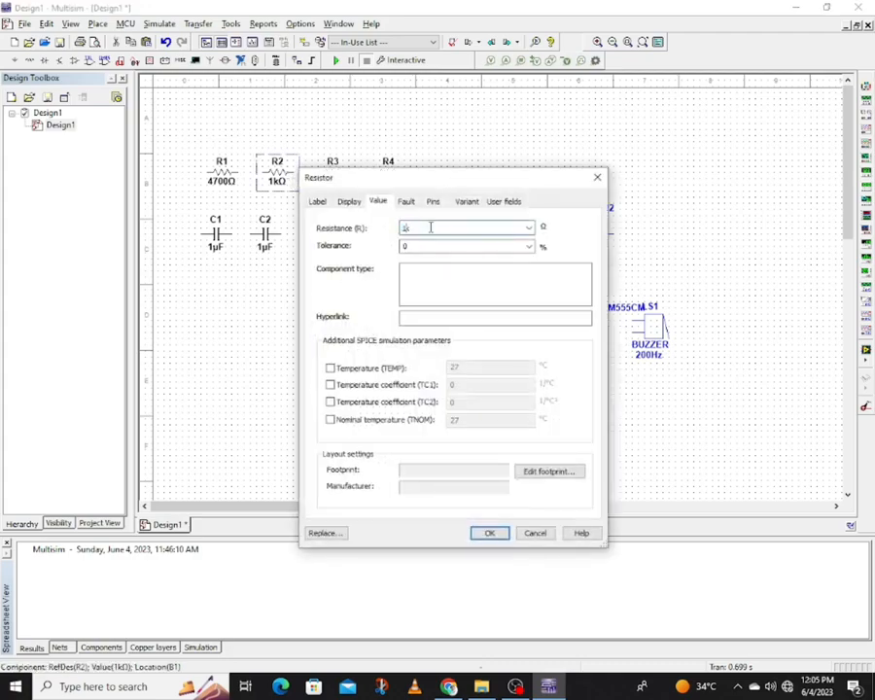
pyautogui.write('00')
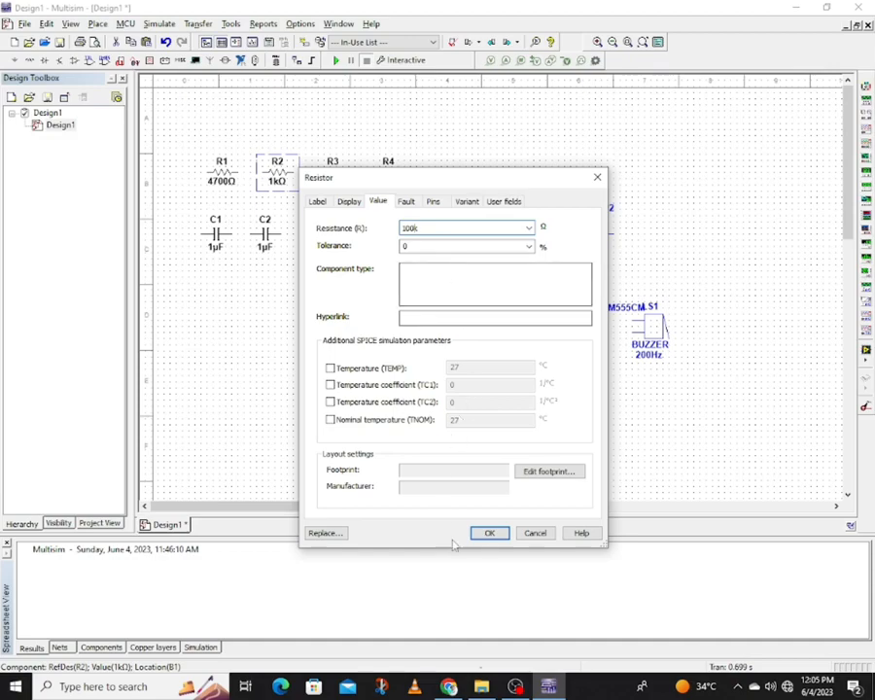
pyautogui.click(489, 533)
# Set the resistance of both R3 and R4 to 10 kΩ.
pyautogui.click(332, 168)
pyautogui.doubleClick(333, 168)
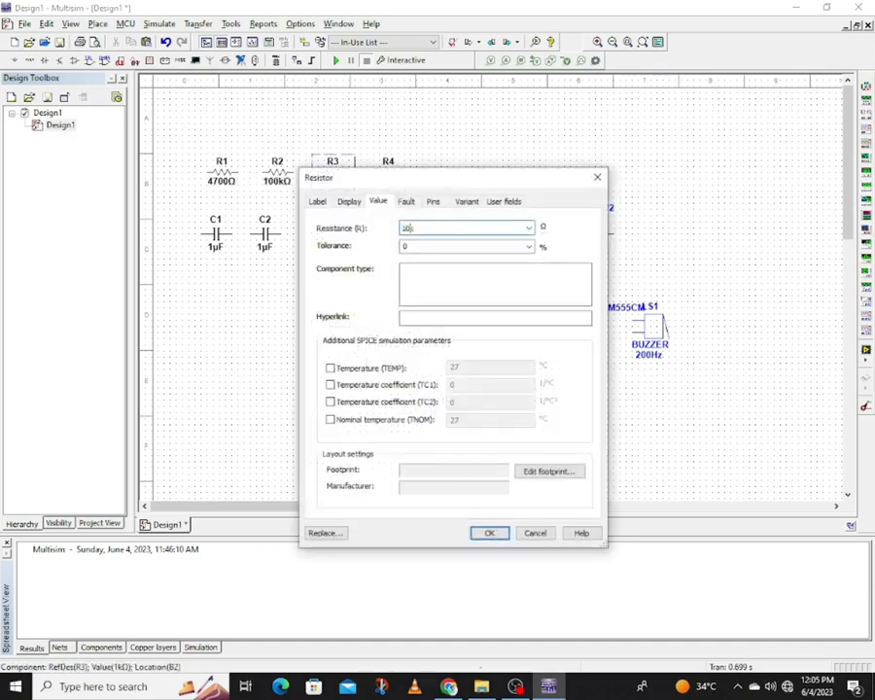
pyautogui.click(489, 533)
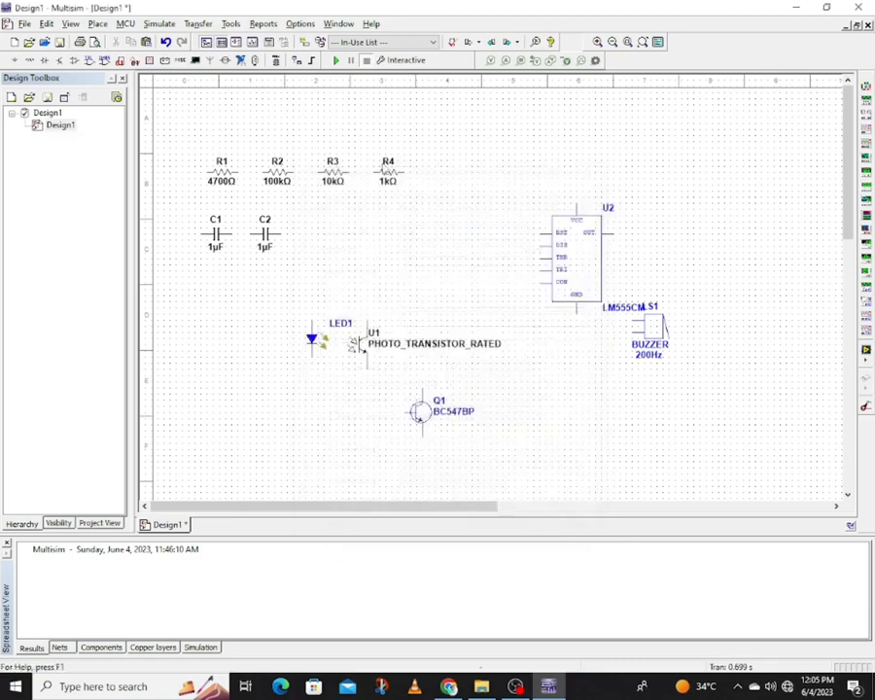
pyautogui.click(399, 179)
pyautogui.doubleClick(389, 173)
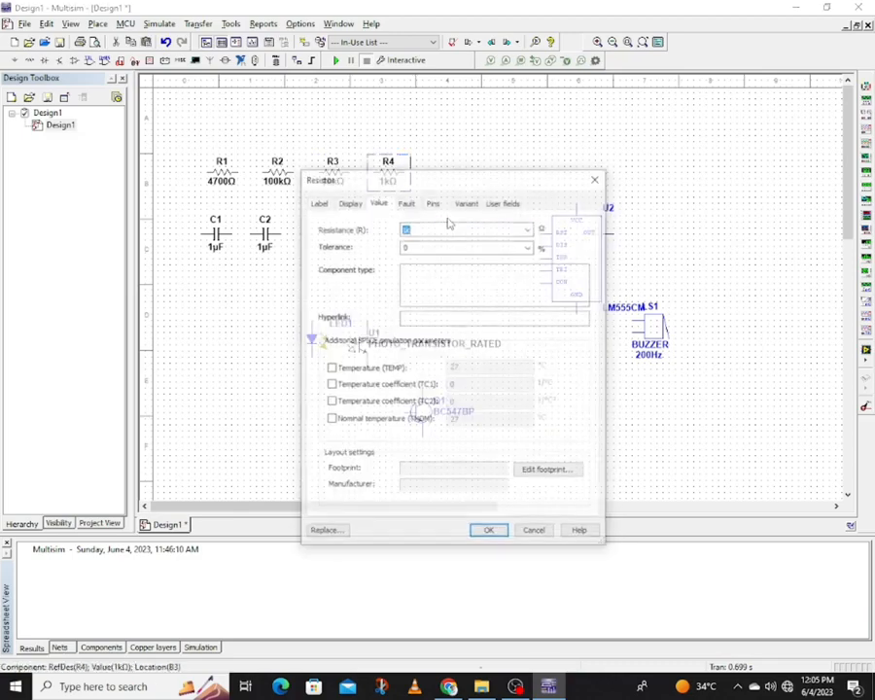
pyautogui.press('Right')
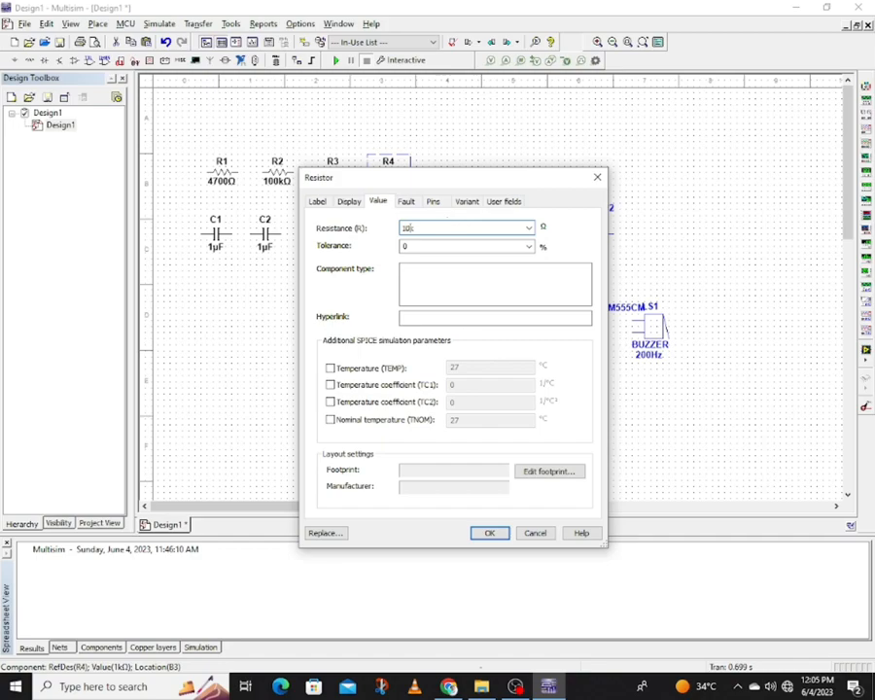
pyautogui.click(488, 533)
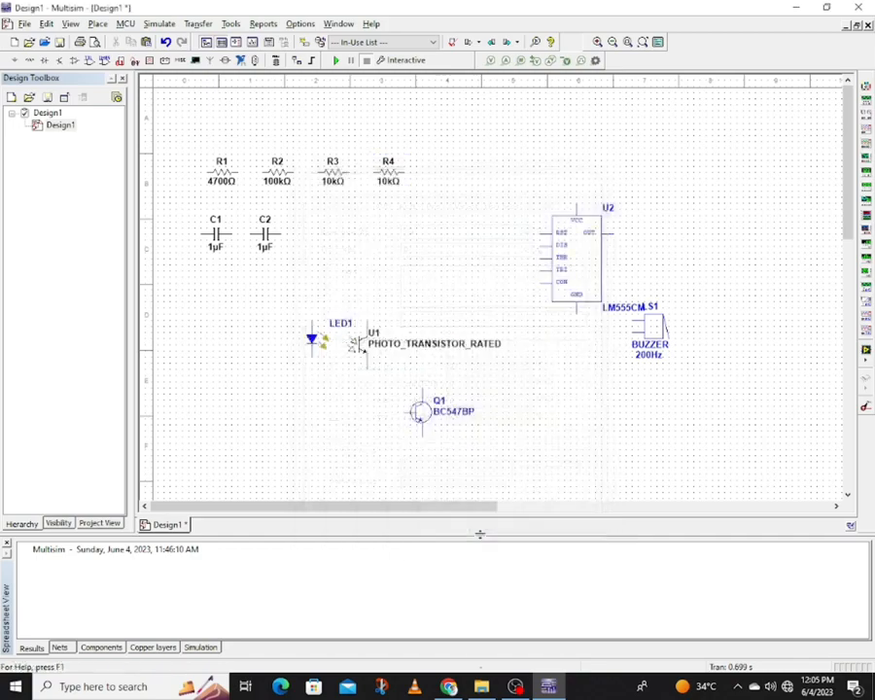
# Set capacitor C1 to 0.01 µF and capacitor C2 to 470 µF.
pyautogui.click(223, 248)
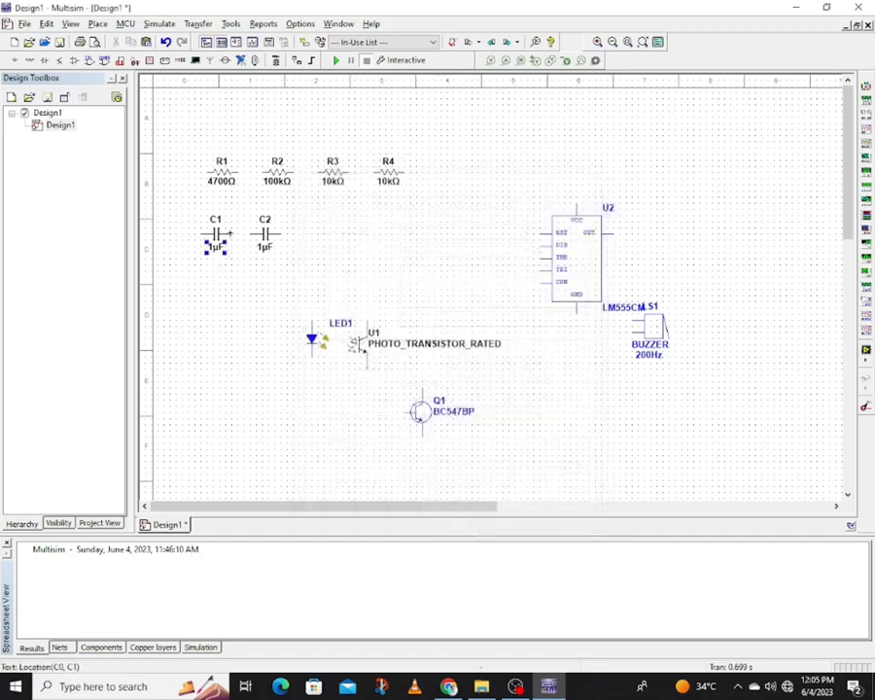
pyautogui.doubleClick(216, 235)
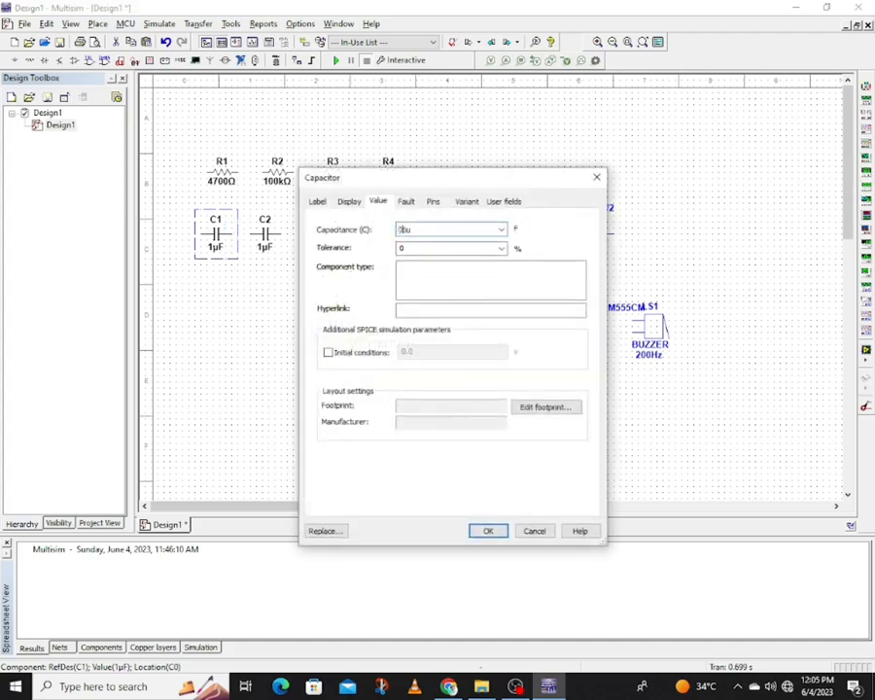
pyautogui.write('0.0')
pyautogui.click(489, 531)
pyautogui.doubleClick(277, 240)
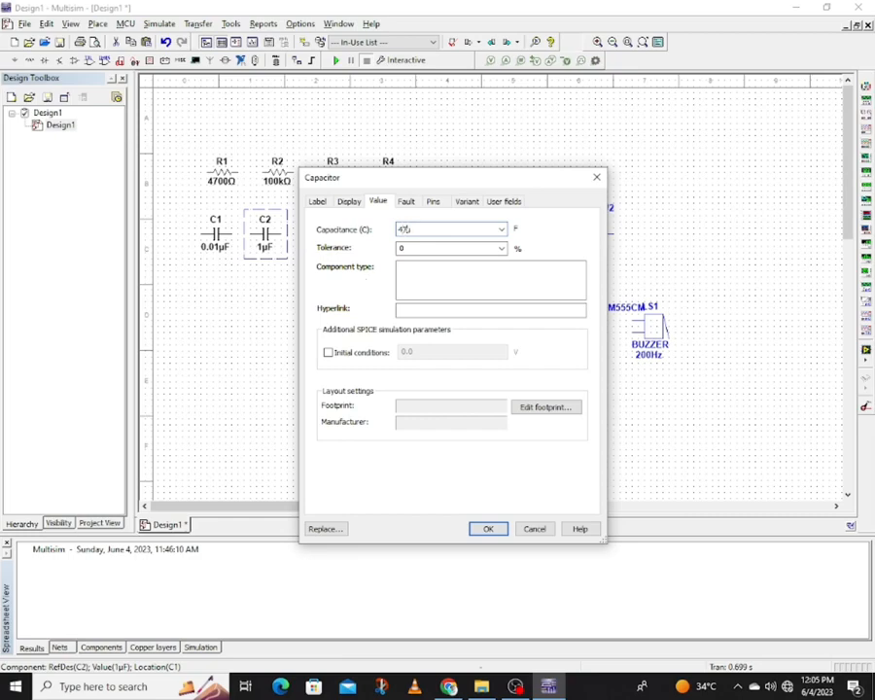
pyautogui.click(488, 529)
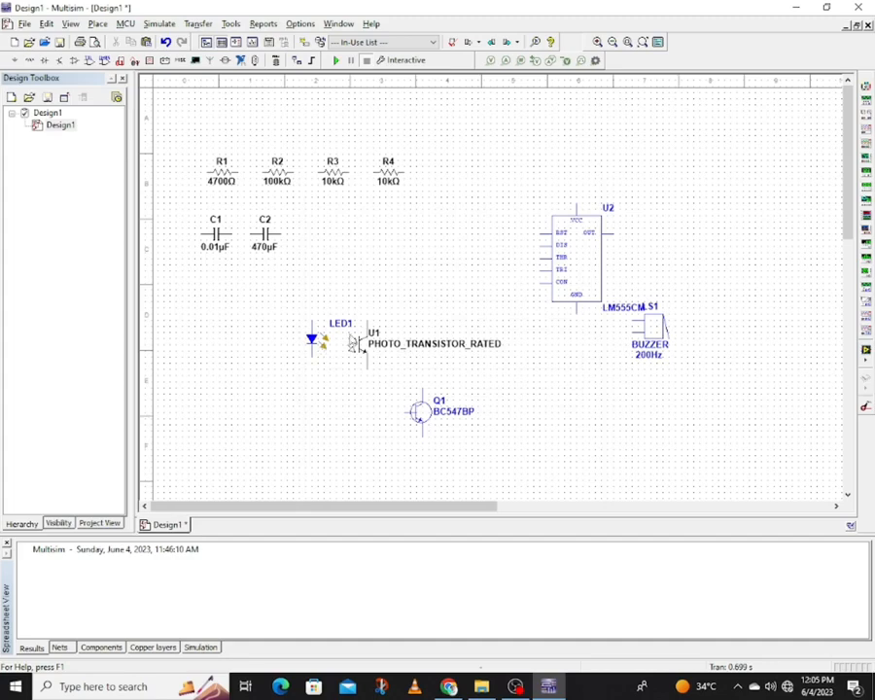
# Move LED1 and the phototransistor together beneath the capacitors, and hide the phototransistor's labels, values, RefDes and attributes using component-specific visibility settings.
pyautogui.moveTo(303, 302); pyautogui.dragTo(316, 360)
pyautogui.click(351, 313)
pyautogui.doubleClick(307, 368)
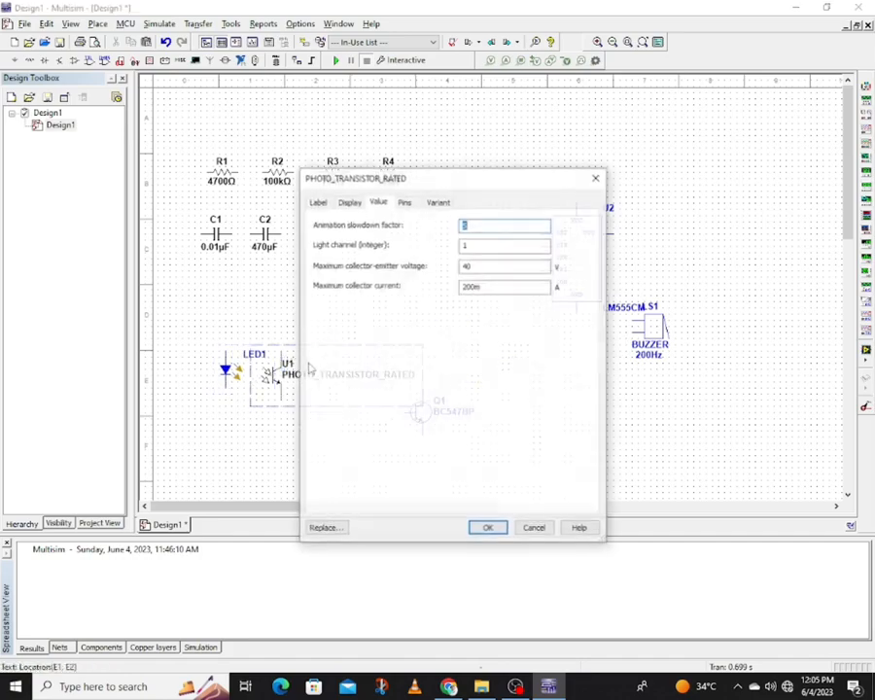
pyautogui.click(349, 202)
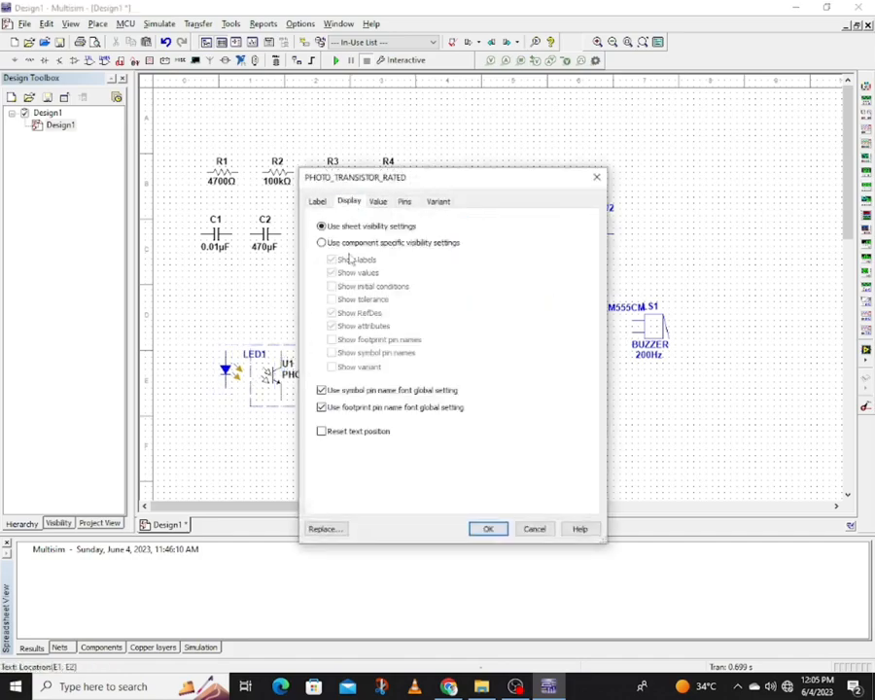
pyautogui.click(347, 243)
pyautogui.click(332, 259)
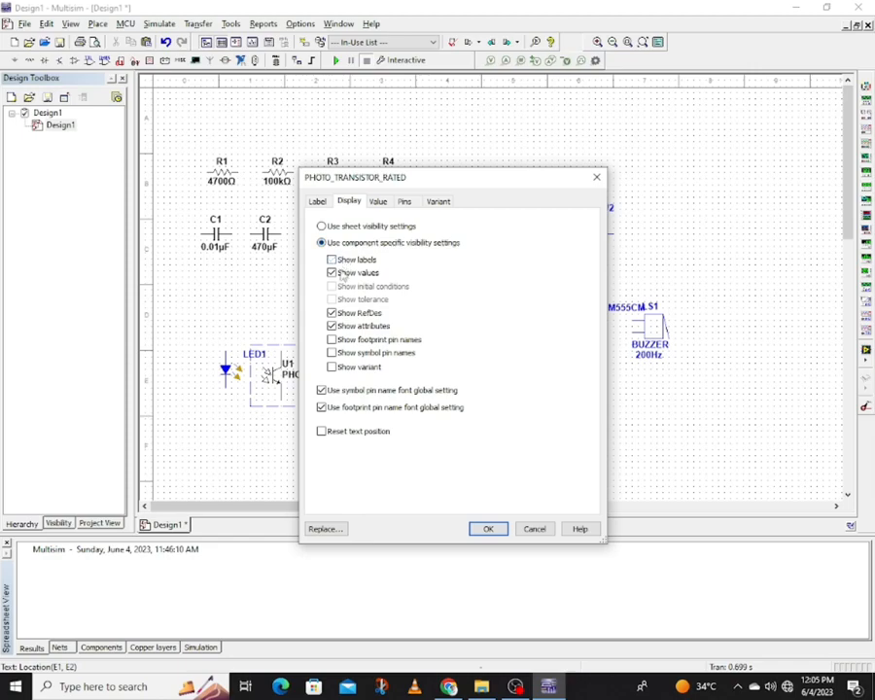
pyautogui.click(332, 272)
pyautogui.click(345, 314)
pyautogui.click(336, 326)
pyautogui.click(481, 529)
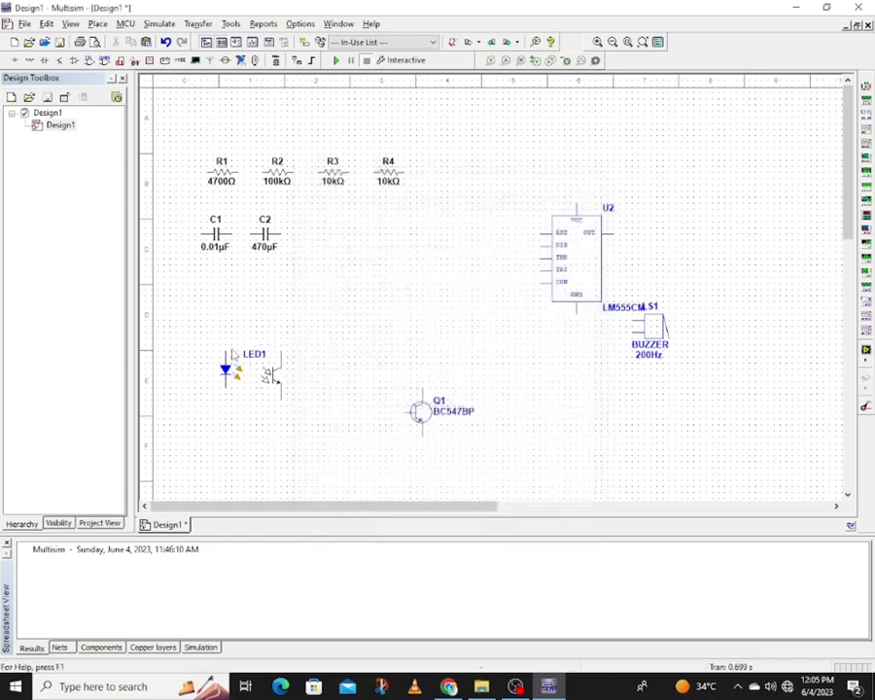
# Rotate resistor R1 90° counter clockwise and place it directly above LED1 so their pins connect.
pyautogui.click(231, 175)
pyautogui.rightClick(232, 175)
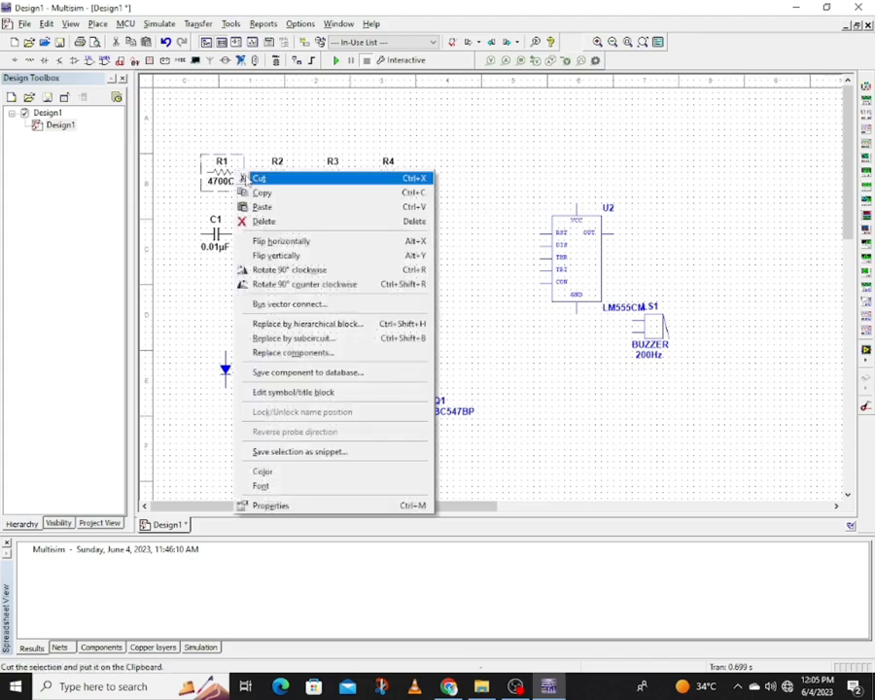
pyautogui.click(293, 286)
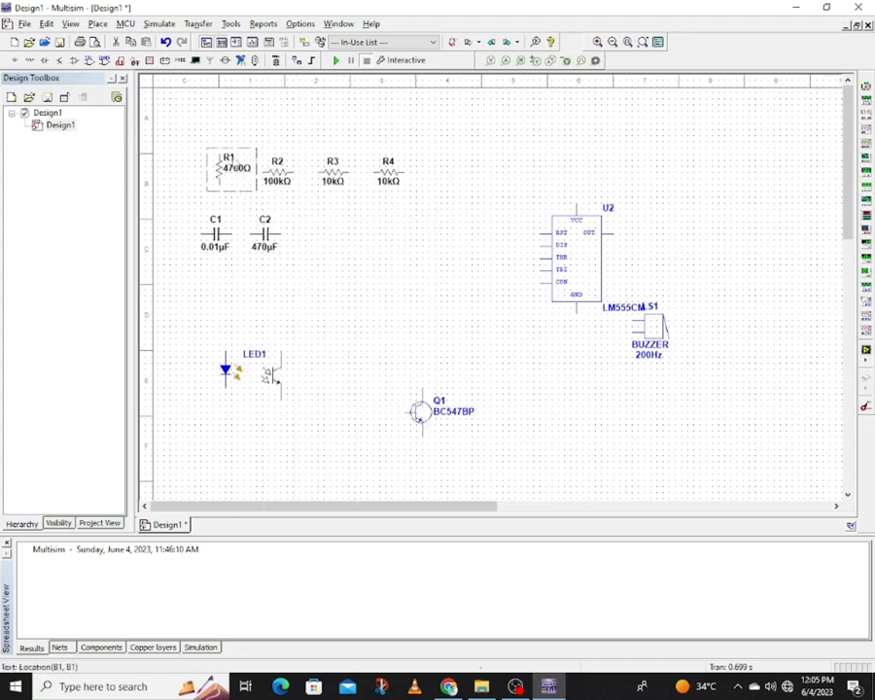
pyautogui.moveTo(249, 282); pyautogui.dragTo(251, 322)
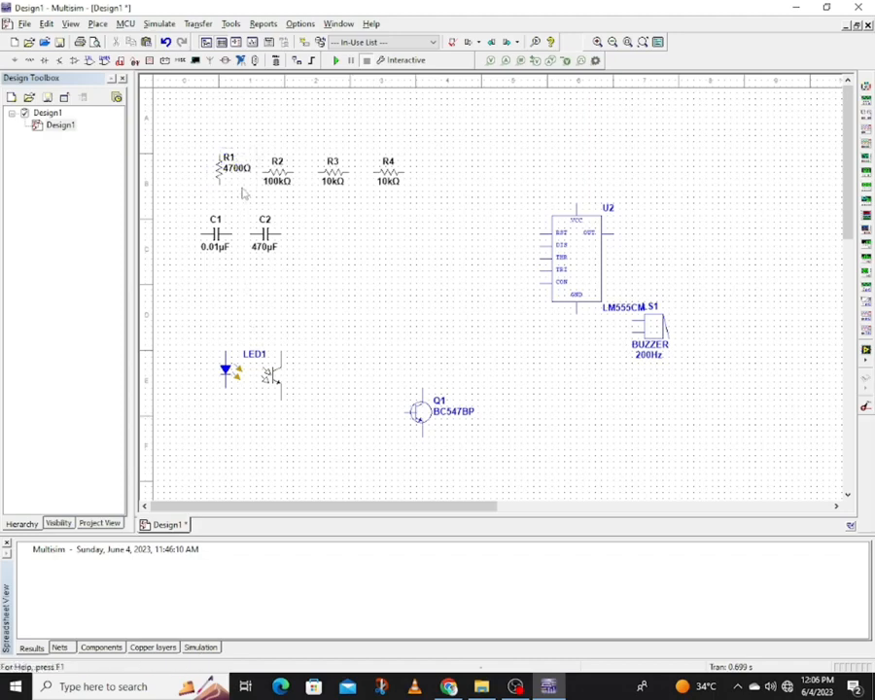
pyautogui.click(250, 162)
pyautogui.moveTo(238, 153); pyautogui.dragTo(241, 328)
# Rotate resistor R2 90° counter clockwise and place it on the phototransistor's collector pin.
pyautogui.rightClick(287, 167)
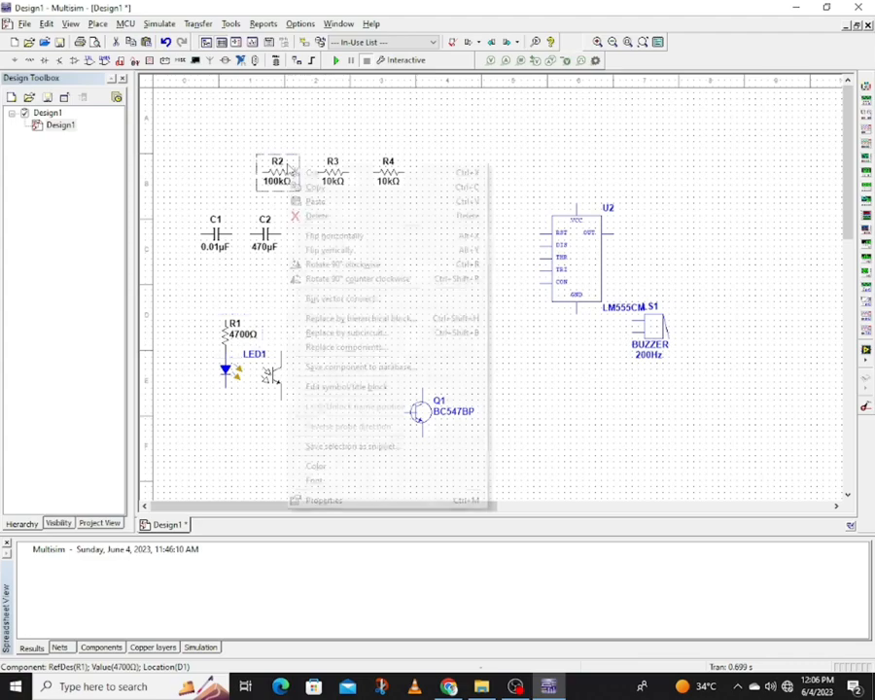
pyautogui.click(321, 279)
pyautogui.moveTo(300, 164); pyautogui.dragTo(308, 331)
pyautogui.click(398, 290)
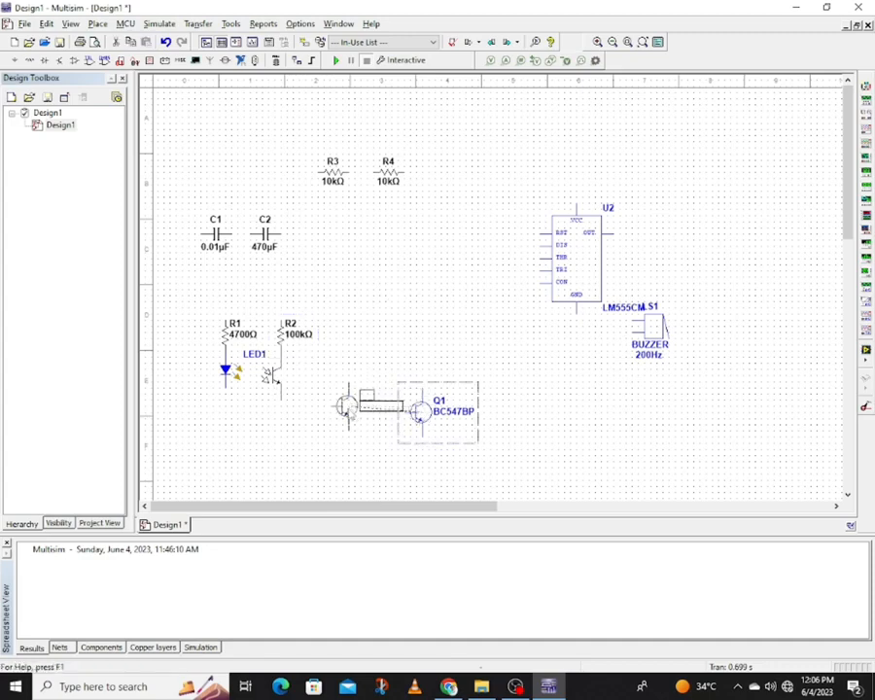
# Move transistor Q1 closer to the phototransistor and nudge the phototransistor up two grid steps.
pyautogui.moveTo(348, 412); pyautogui.dragTo(346, 414)
pyautogui.click(276, 408)
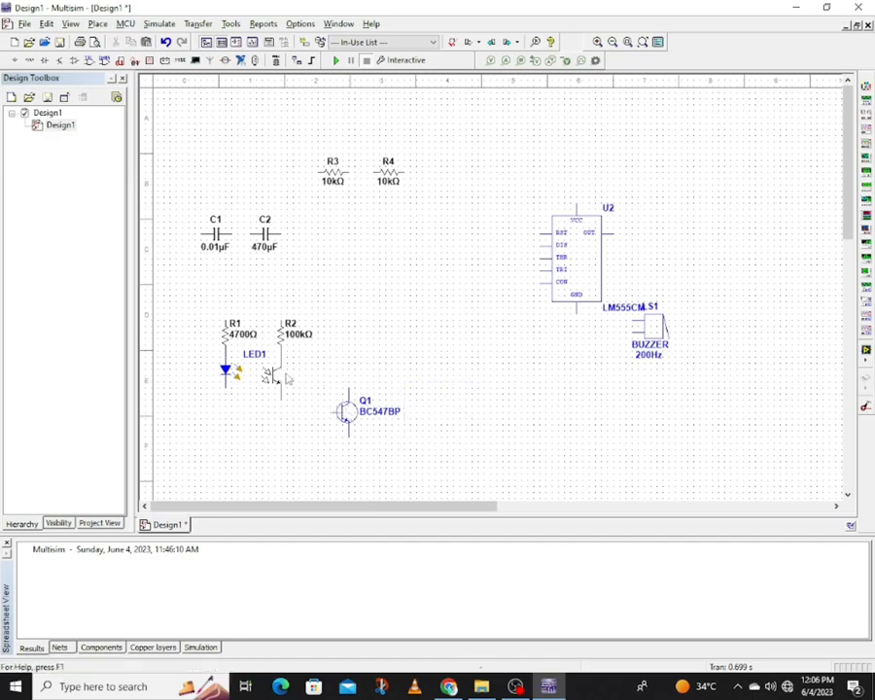
pyautogui.click(288, 379)
pyautogui.press('Up')
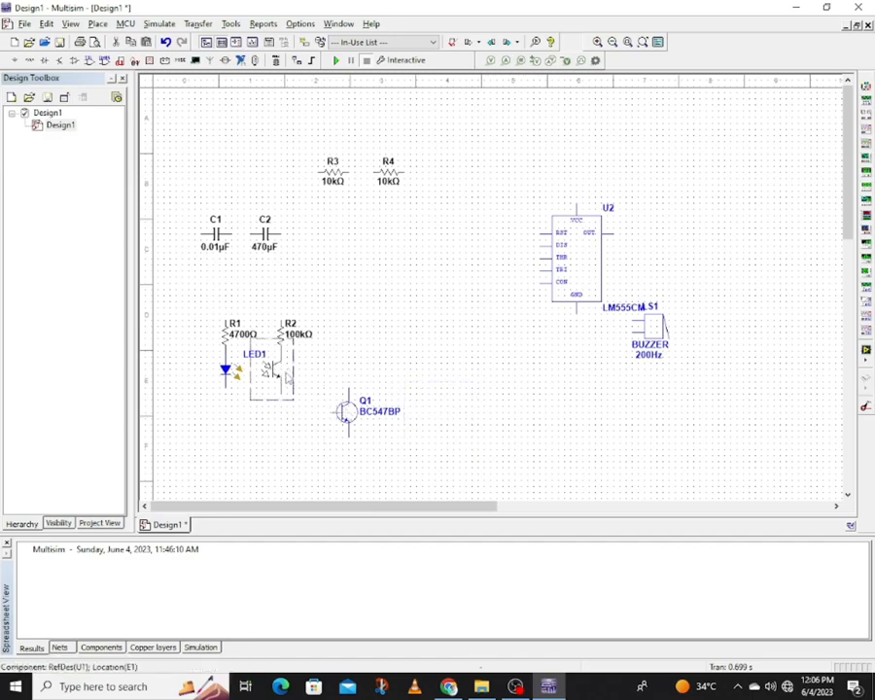
pyautogui.press('Up')
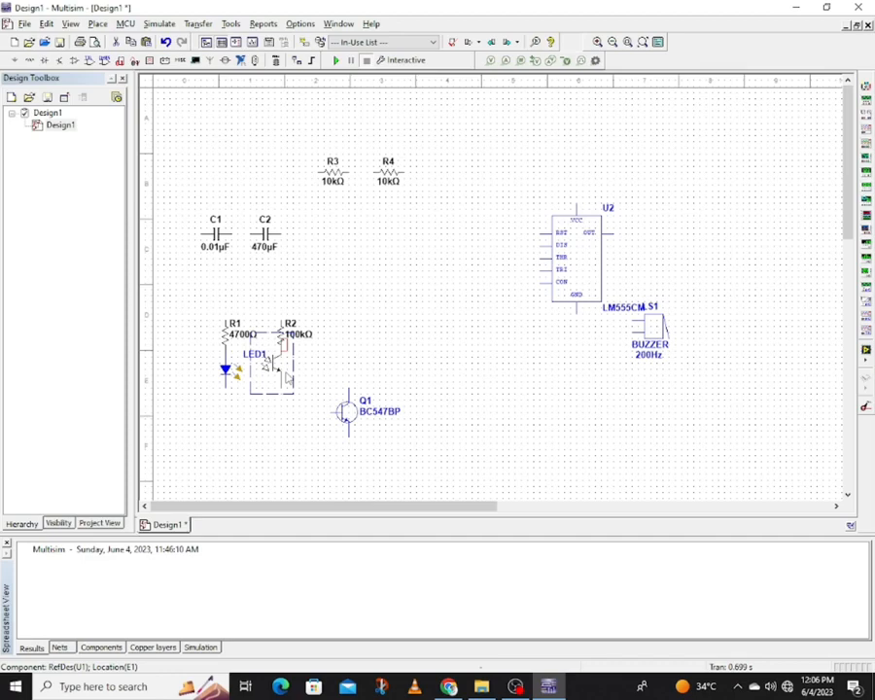
pyautogui.click(357, 359)
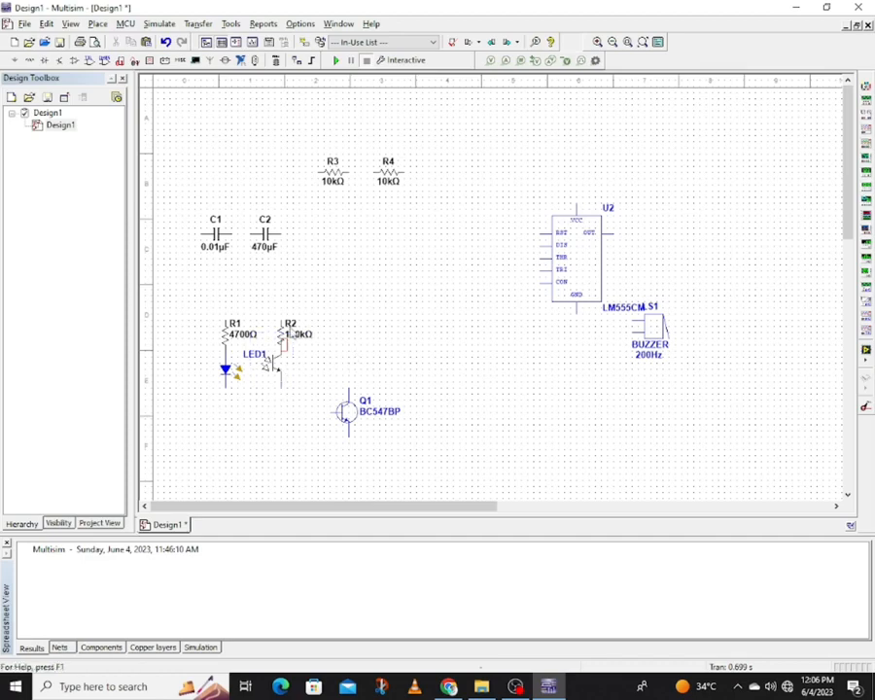
# Nudge resistor R2 up one grid step to straighten its connection to the phototransistor.
pyautogui.click(292, 334)
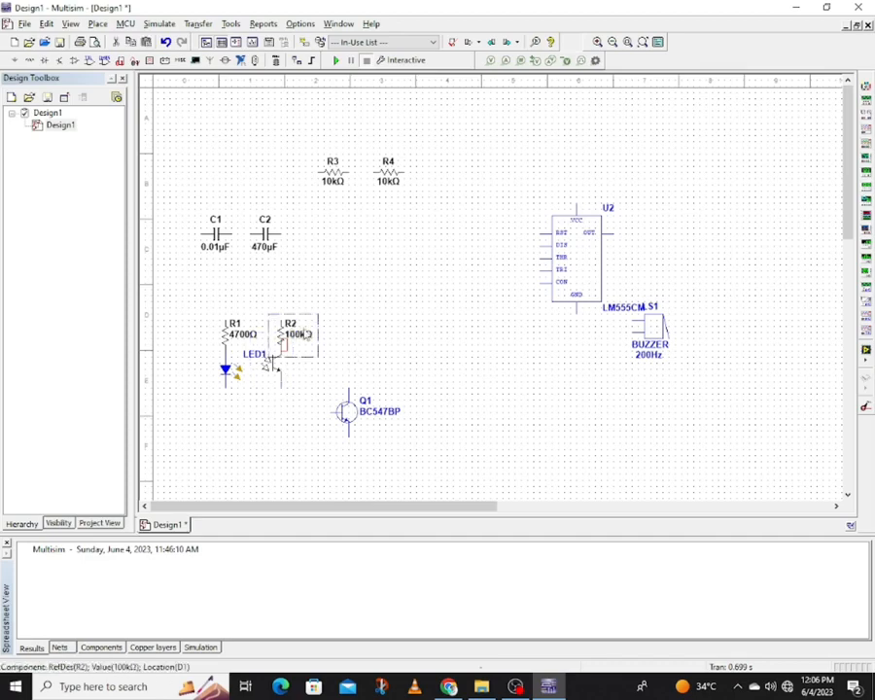
pyautogui.press('Up')
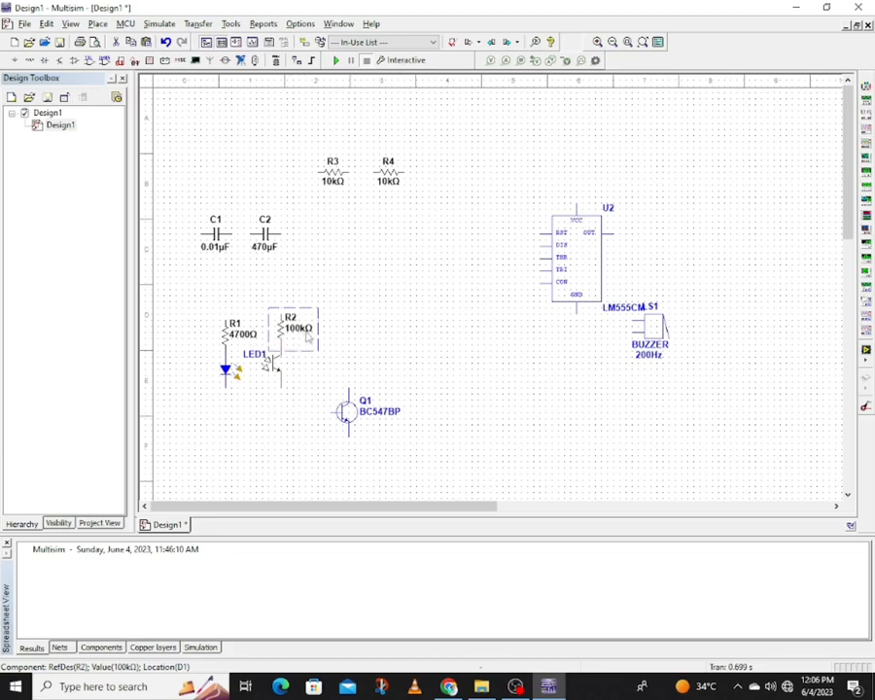
pyautogui.press('Down')
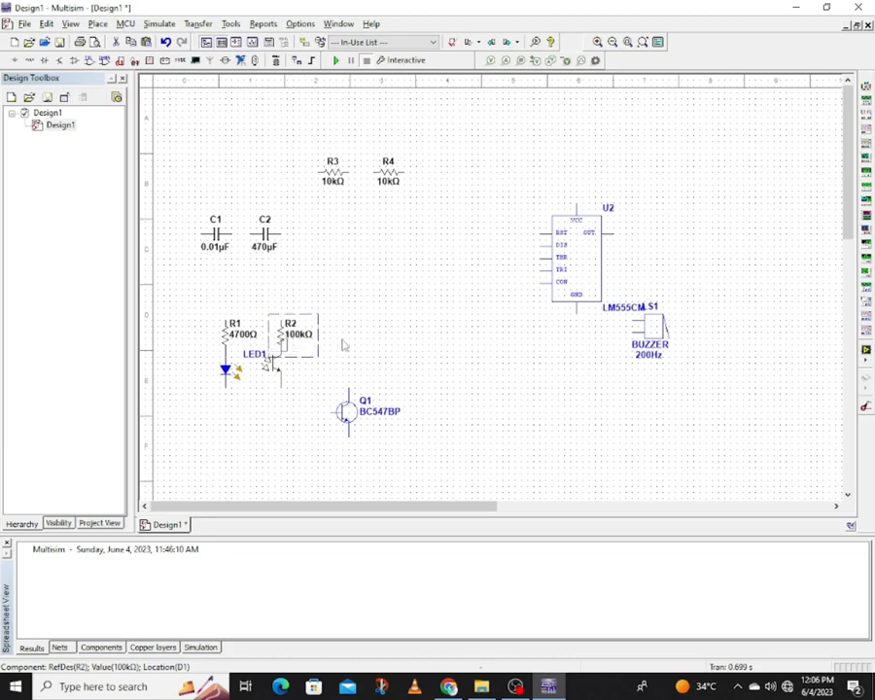
pyautogui.press('Up')
pyautogui.click(317, 362)
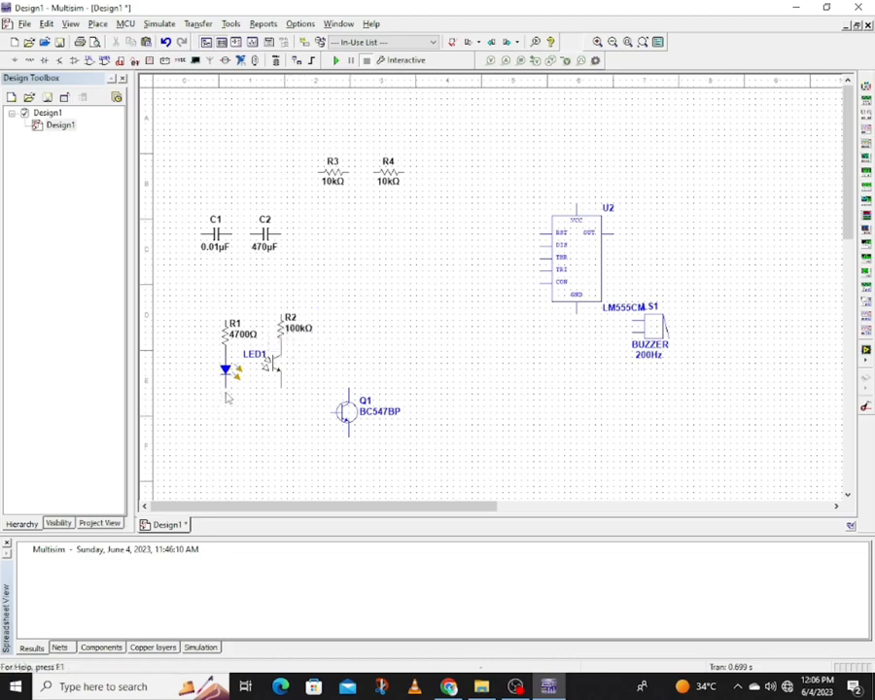
# Wire LED1's cathode to Q1's emitter and the phototransistor's emitter to Q1's base.
pyautogui.click(225, 386)
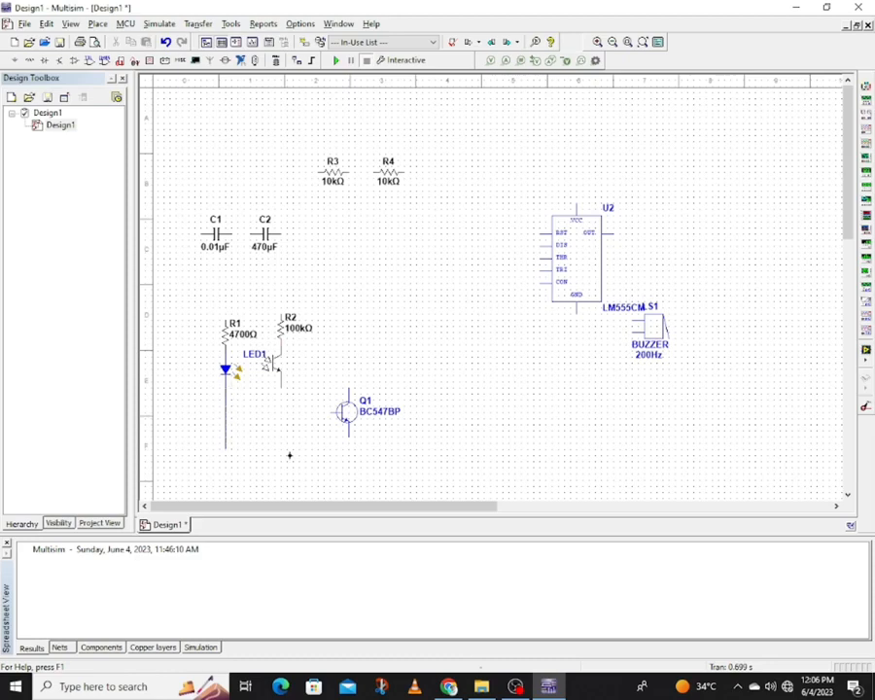
pyautogui.click(348, 437)
pyautogui.click(338, 413)
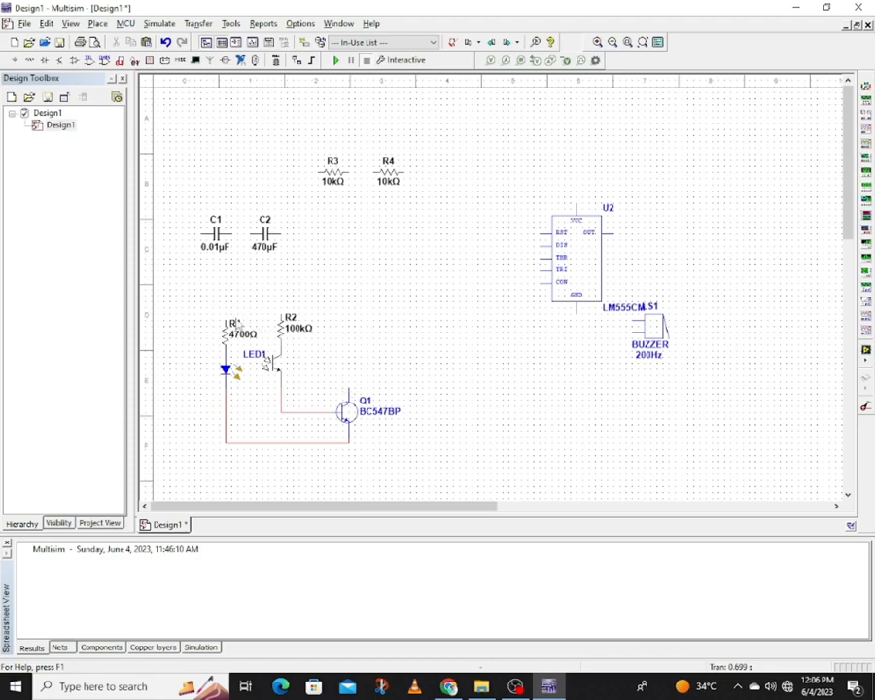
# Nudge resistor R1 up one grid step above LED1.
pyautogui.click(231, 325)
pyautogui.click(239, 335)
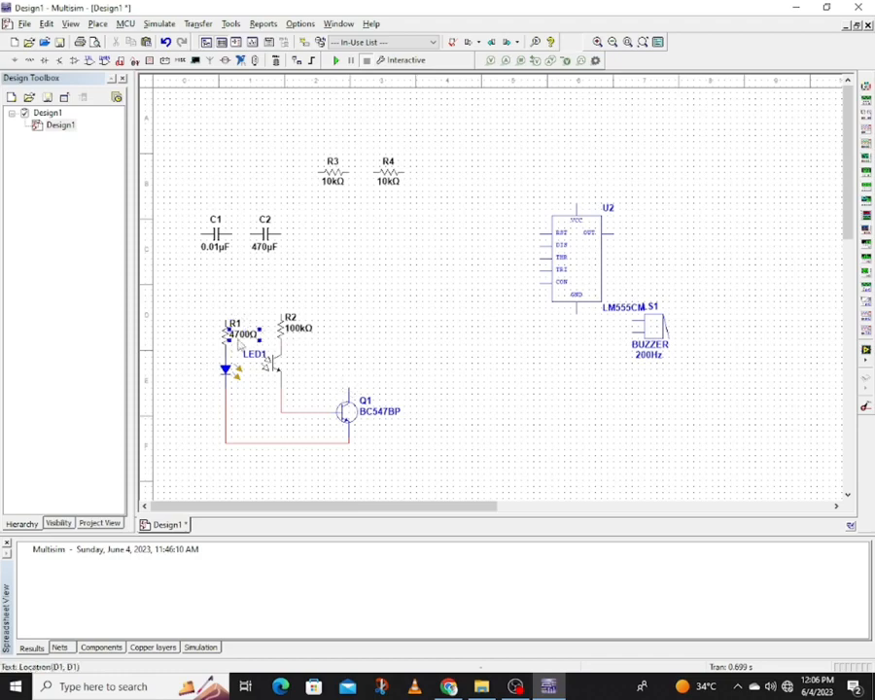
pyautogui.click(251, 333)
pyautogui.moveTo(253, 332); pyautogui.dragTo(253, 327)
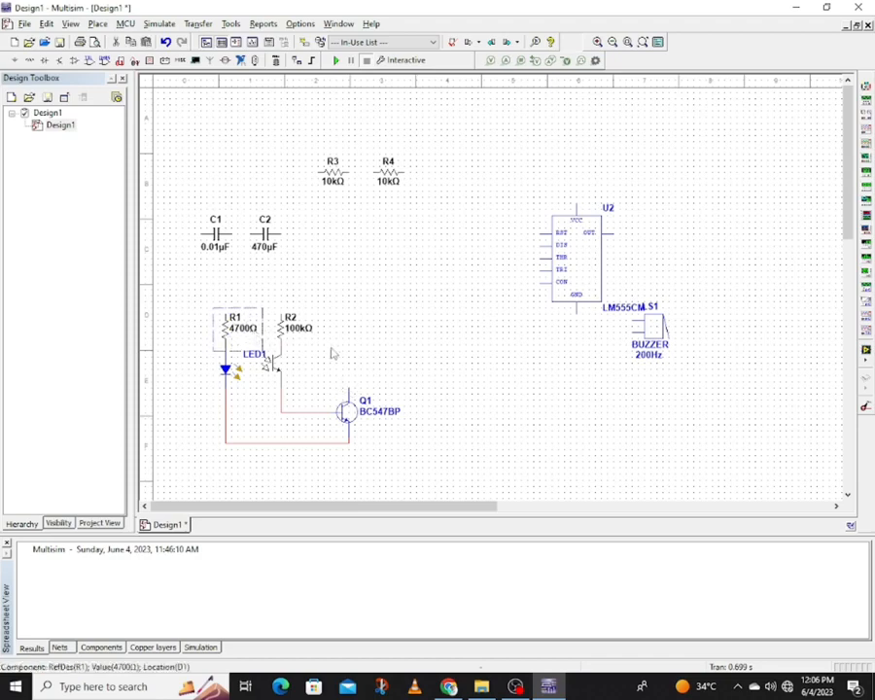
pyautogui.click(373, 364)
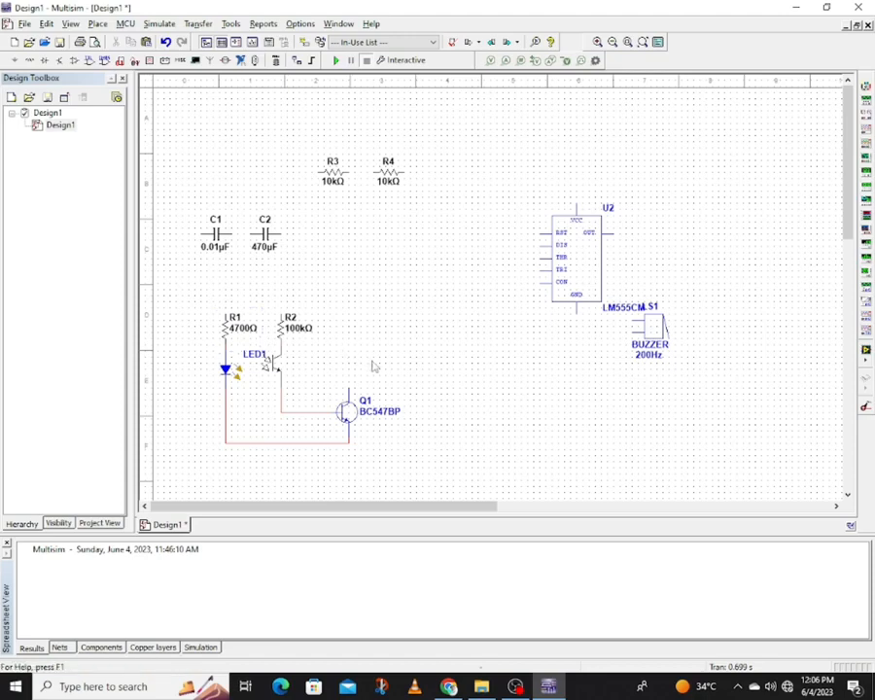
# Move resistor R4 beside transistor Q1's collector and wire the collector to R4's nearer terminal.
pyautogui.click(389, 177)
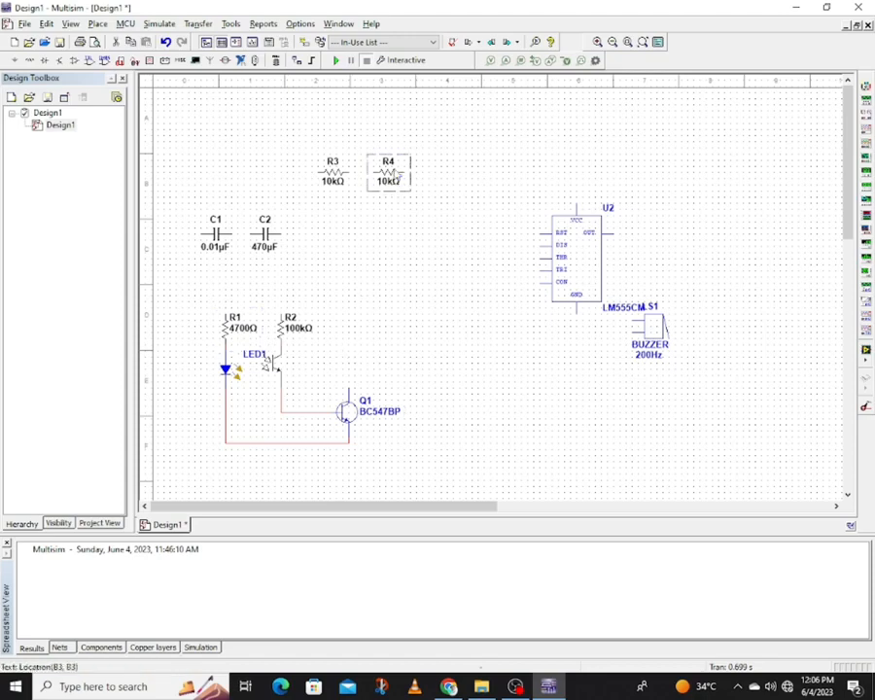
pyautogui.moveTo(389, 178); pyautogui.dragTo(418, 370)
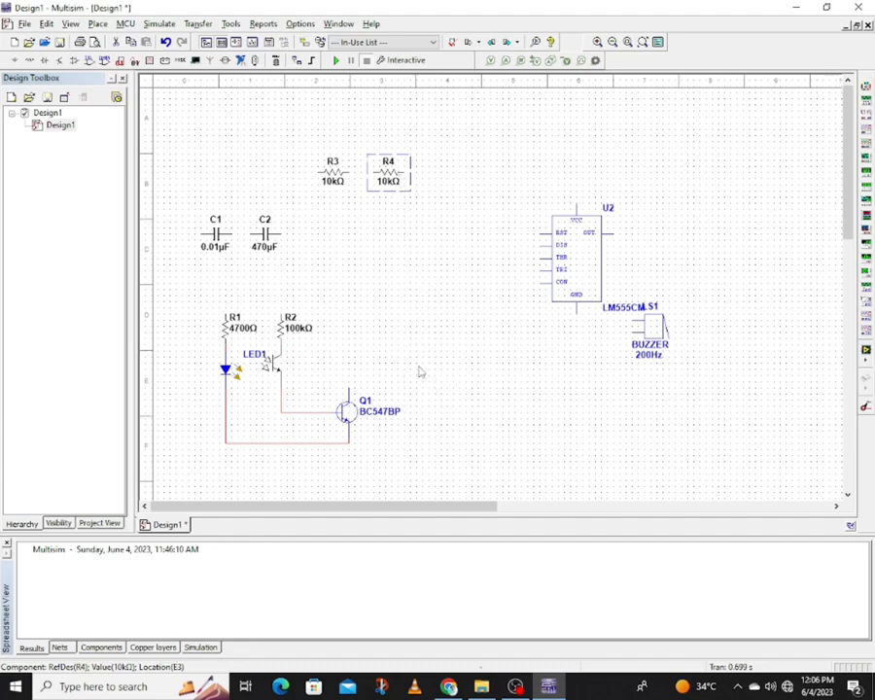
pyautogui.click(350, 391)
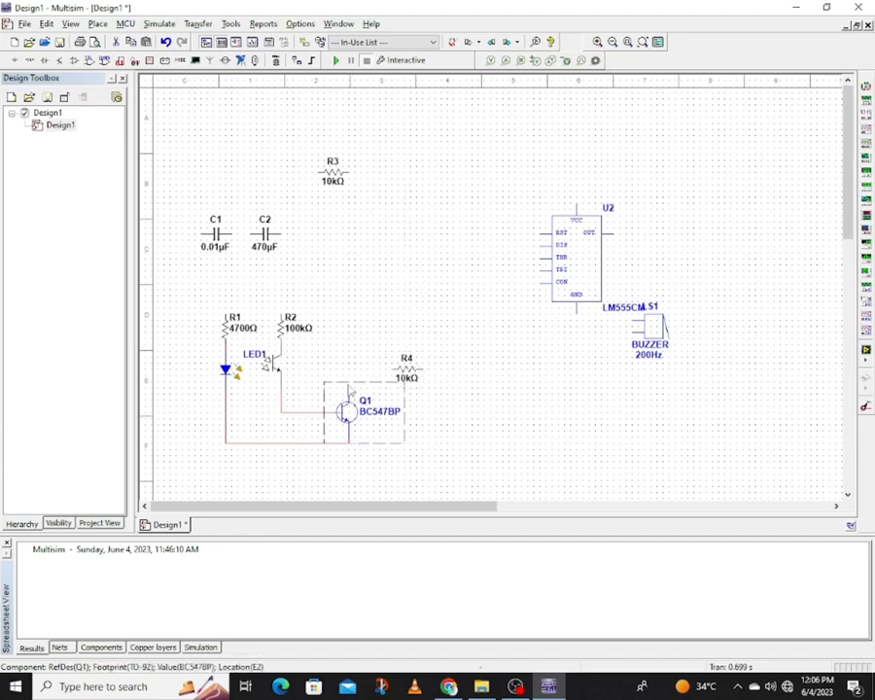
pyautogui.click(354, 373)
pyautogui.click(347, 390)
pyautogui.click(350, 373)
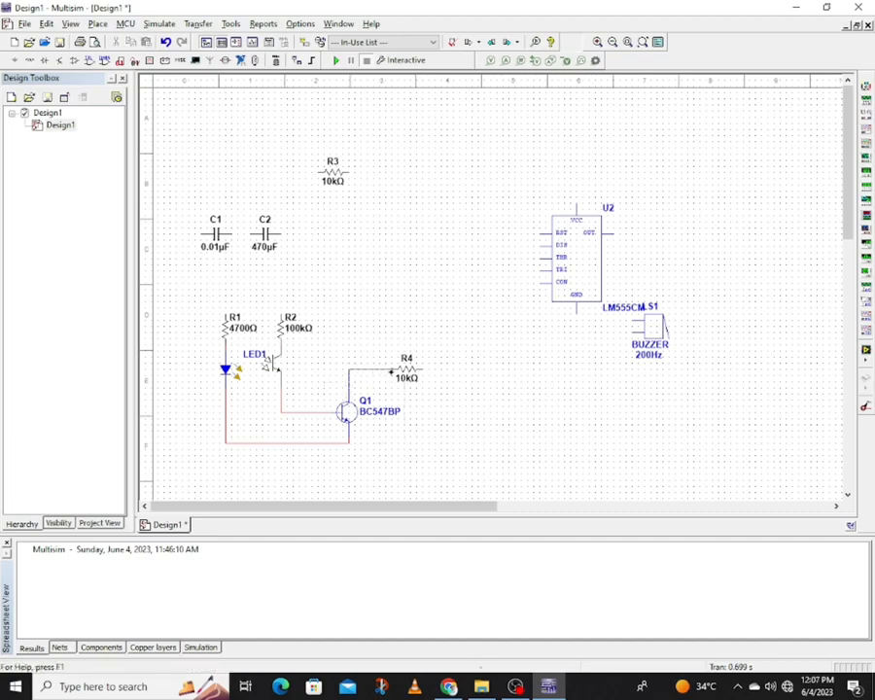
# Move the LM555CM timer U2 down in line with R4 and wire R4's free end to the TRI pin.
pyautogui.click(584, 248)
pyautogui.click(578, 314)
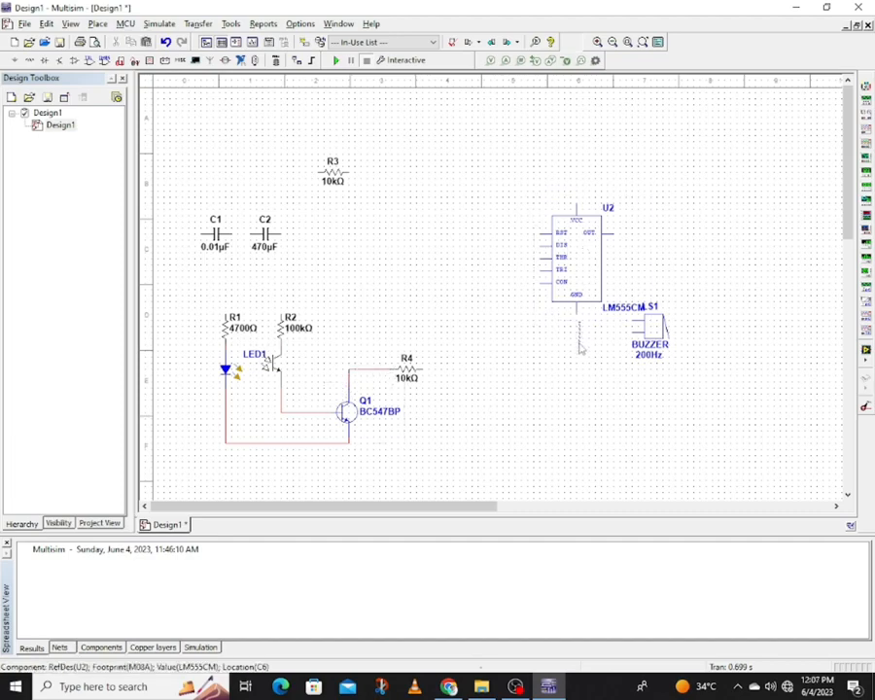
pyautogui.press('Escape')
pyautogui.moveTo(587, 271); pyautogui.dragTo(577, 366)
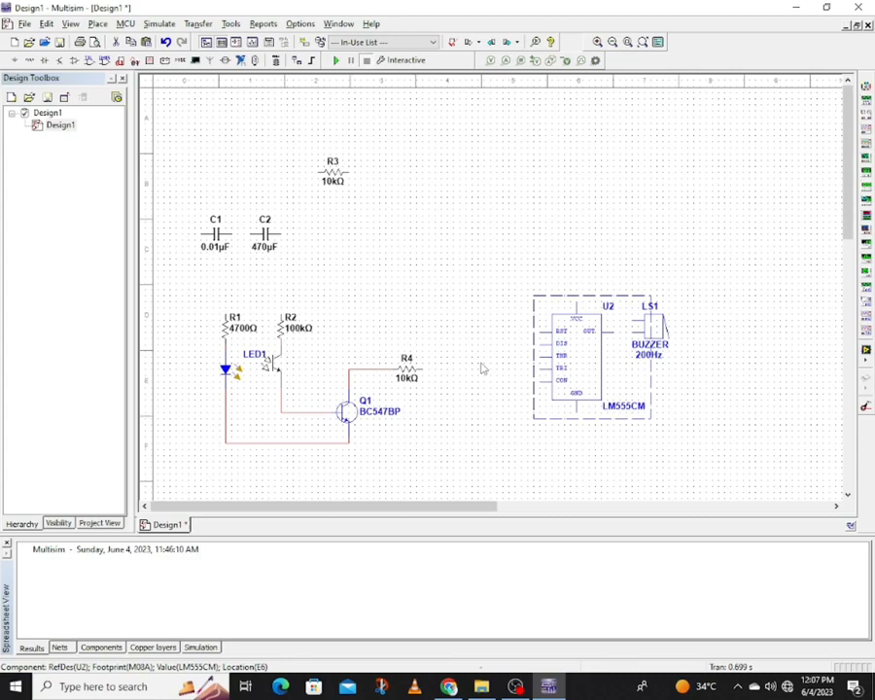
pyautogui.click(425, 373)
pyautogui.click(425, 373)
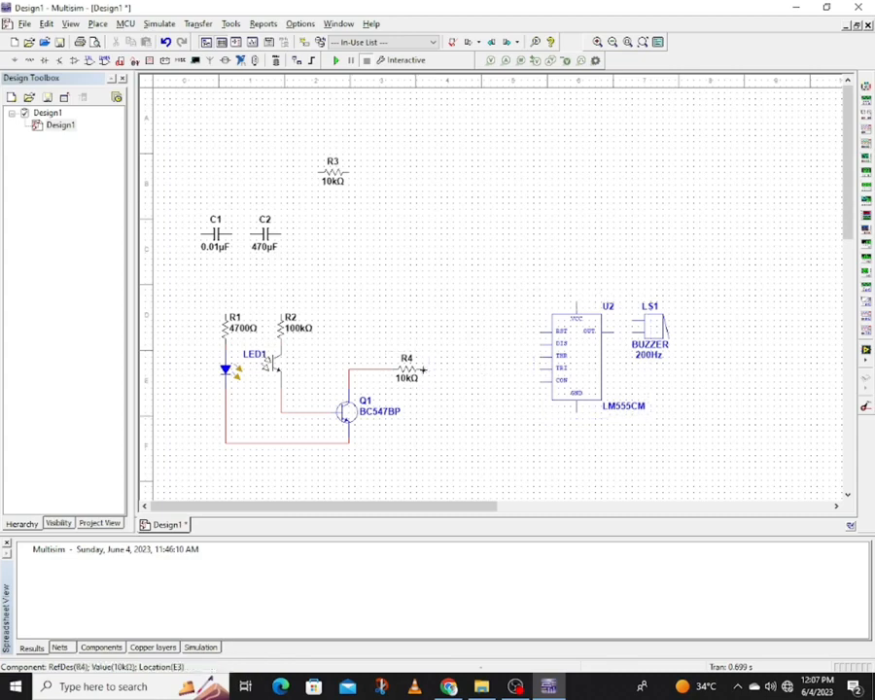
pyautogui.click(541, 369)
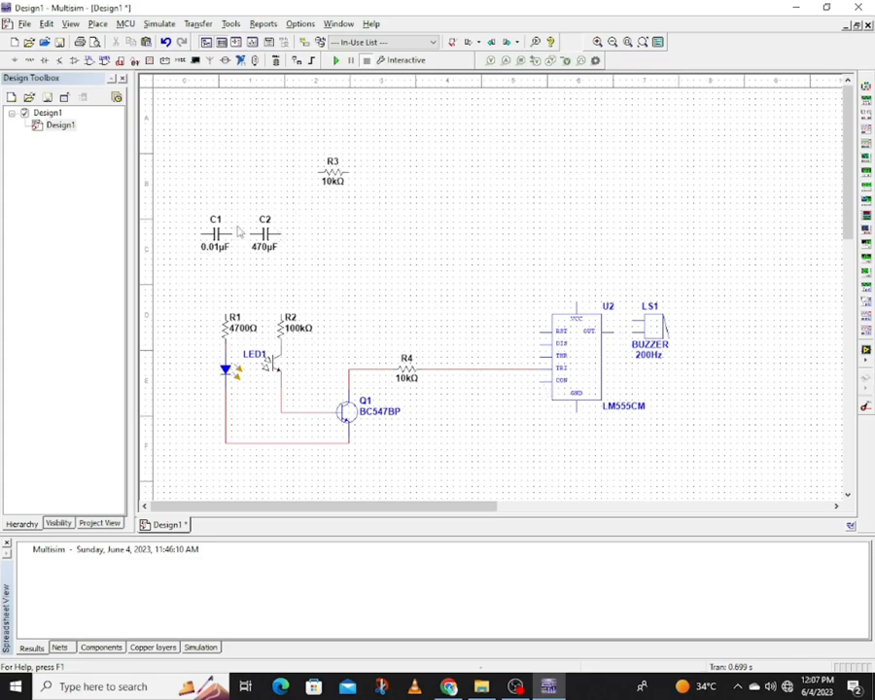
# Rotate capacitor C1 90° counter clockwise and place it just below and beside U2's CON pin.
pyautogui.click(232, 234)
pyautogui.rightClick(235, 230)
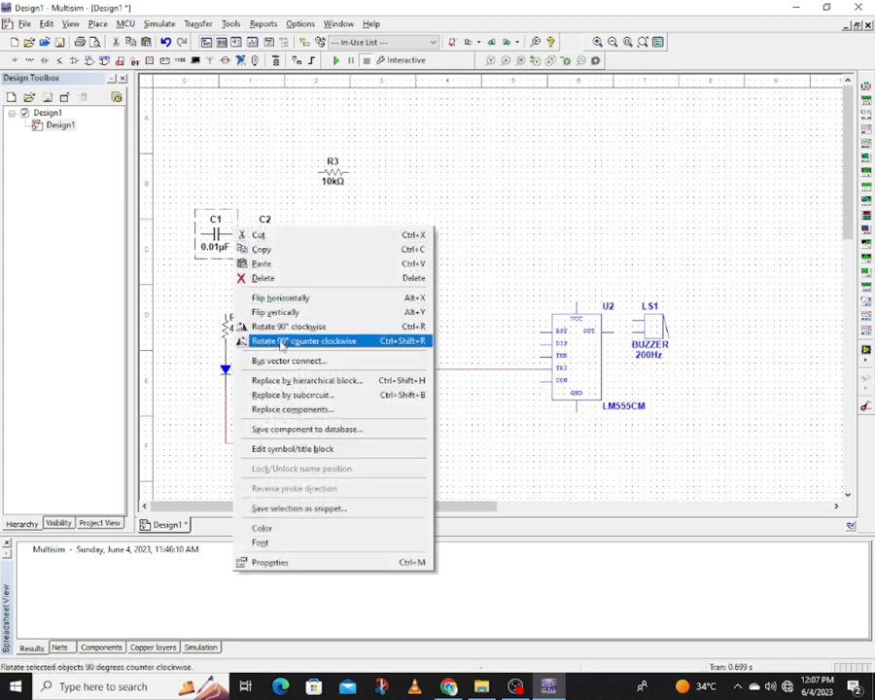
pyautogui.click(283, 341)
pyautogui.moveTo(247, 226); pyautogui.dragTo(537, 402)
pyautogui.press('Down')
pyautogui.press('Down')
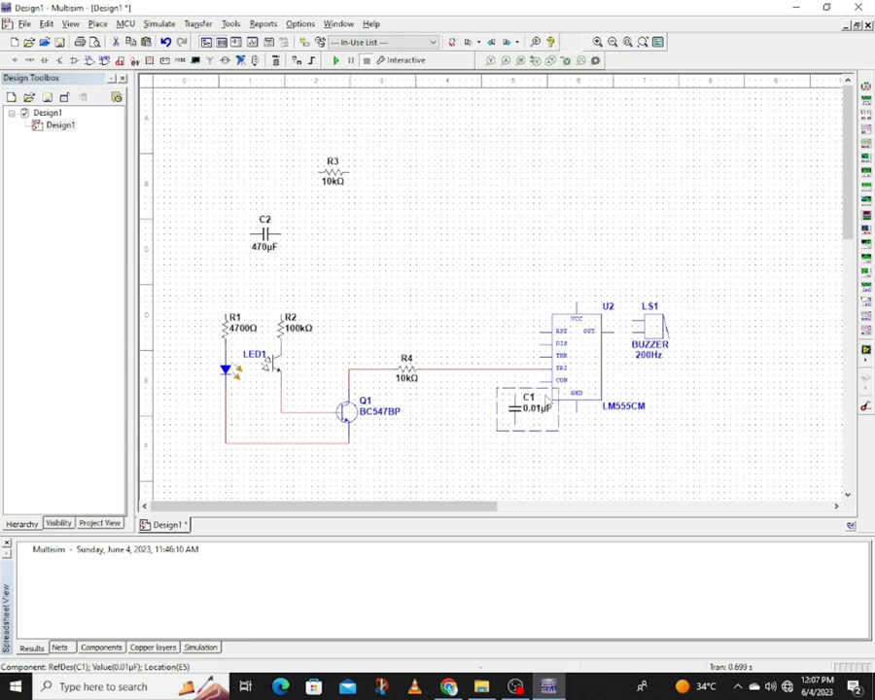
pyautogui.click(490, 408)
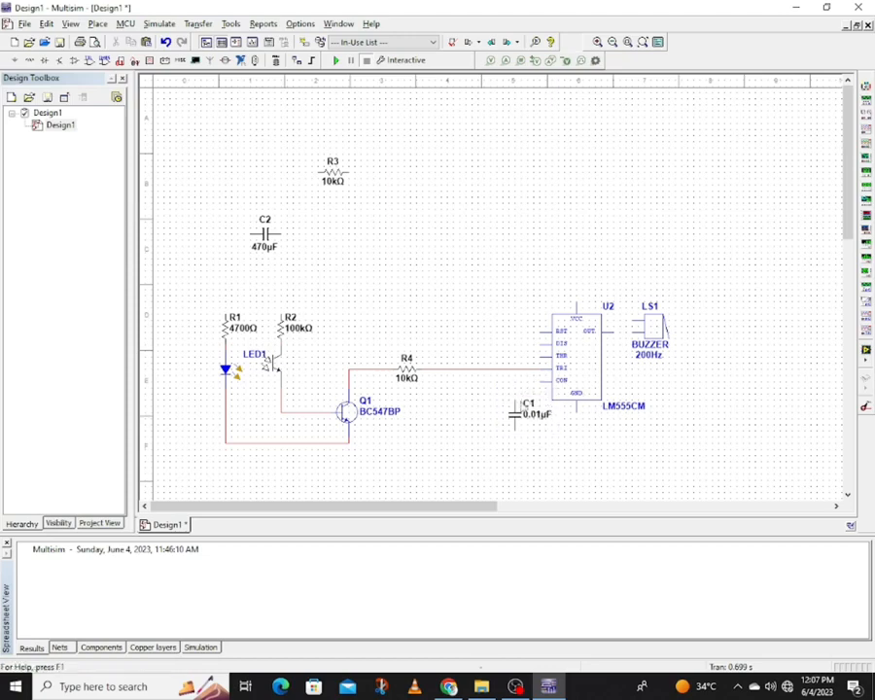
# Wire capacitor C1 between U2's CON and GND pins.
pyautogui.click(516, 402)
pyautogui.click(542, 380)
pyautogui.click(578, 409)
# Rotate capacitor C2 90° counter clockwise and place it beside C1 at the same height, below the R4 wire.
pyautogui.click(278, 229)
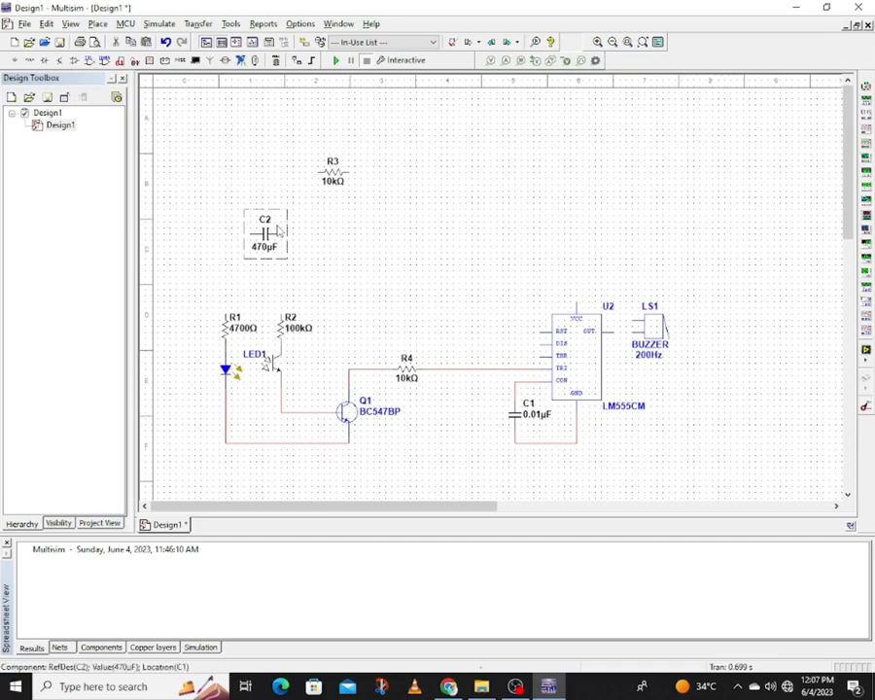
pyautogui.rightClick(279, 227)
pyautogui.click(328, 341)
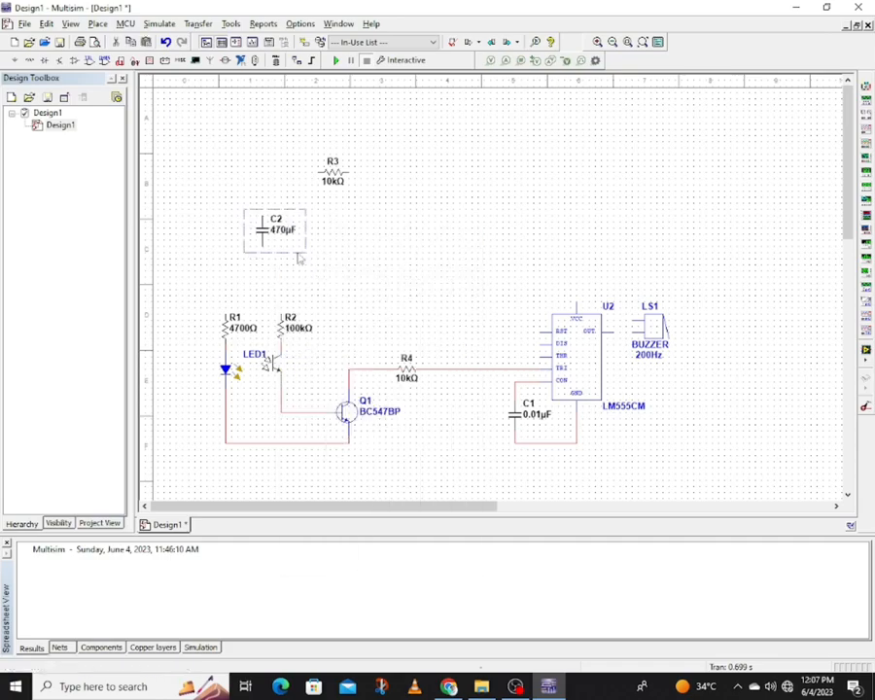
pyautogui.moveTo(292, 230); pyautogui.dragTo(499, 418)
pyautogui.press('Up')
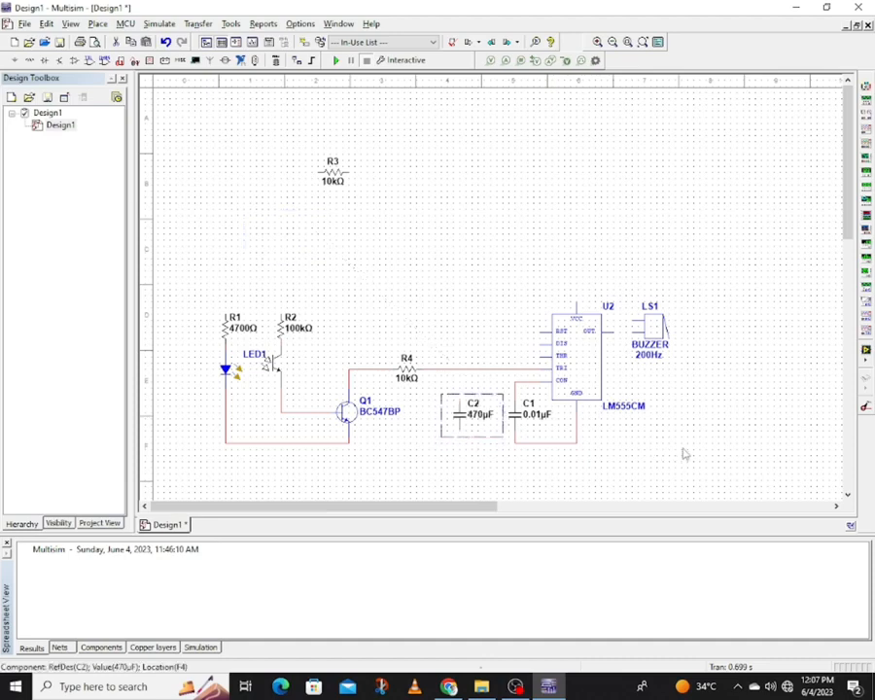
# Rotate resistor R3 90° counter clockwise and place it vertically above capacitor C2.
pyautogui.click(353, 171)
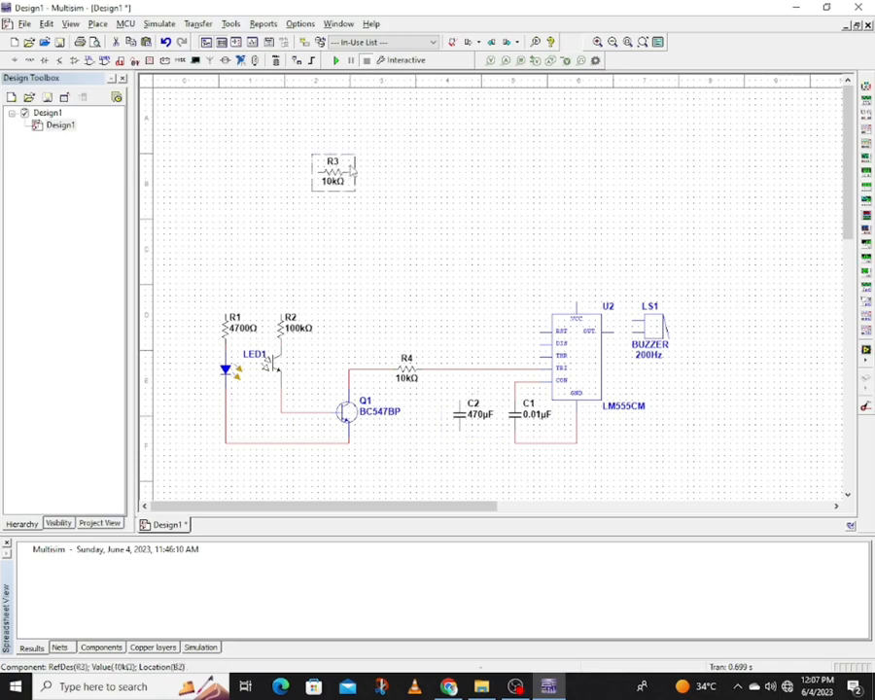
pyautogui.rightClick(352, 168)
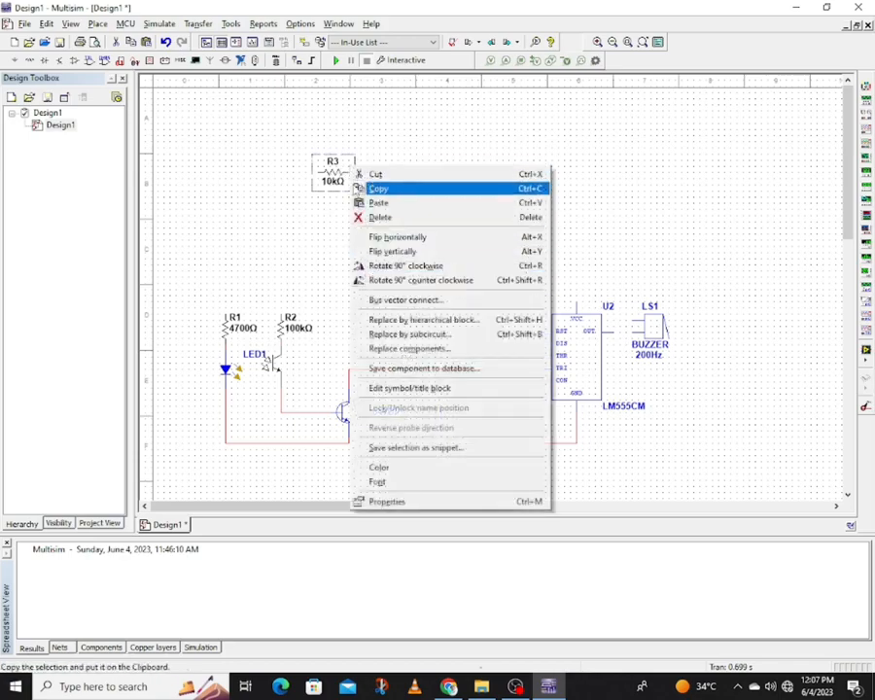
pyautogui.click(398, 280)
pyautogui.moveTo(353, 166); pyautogui.dragTo(486, 302)
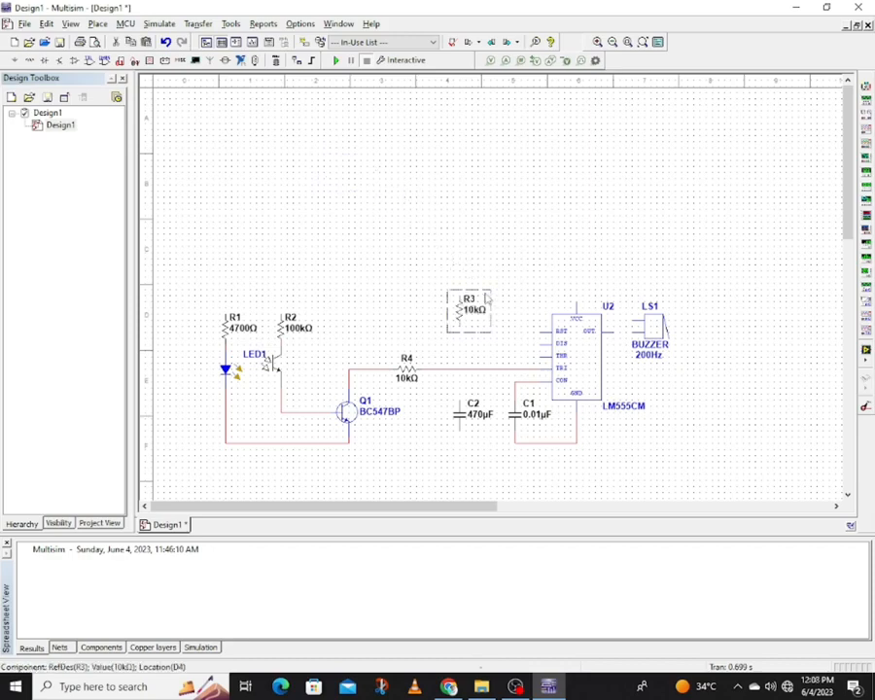
pyautogui.click(488, 362)
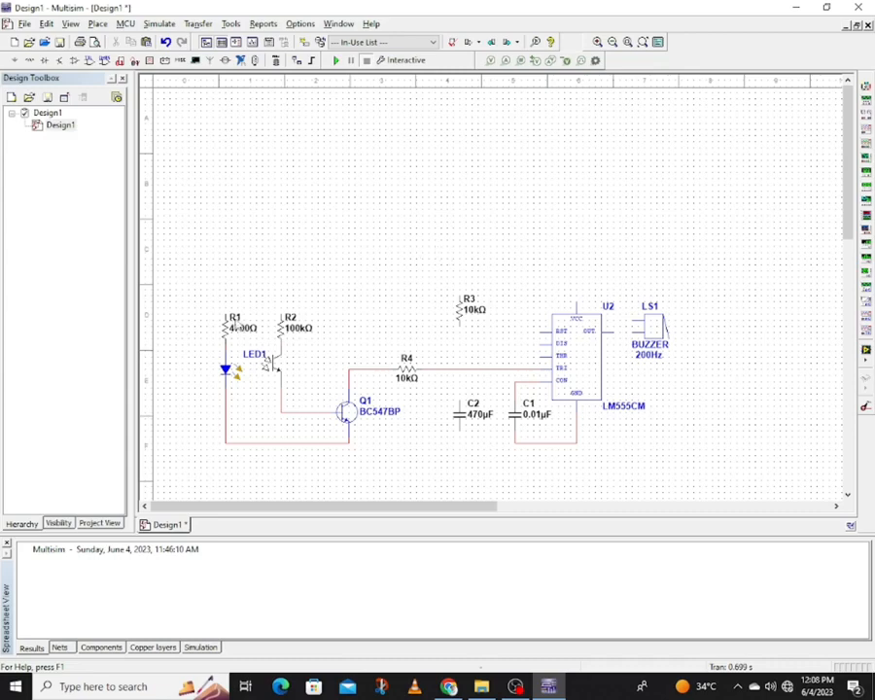
# Wire R1's upper end to U2's VCC pin and move R3 up so its upper end joins that wire.
pyautogui.click(232, 283)
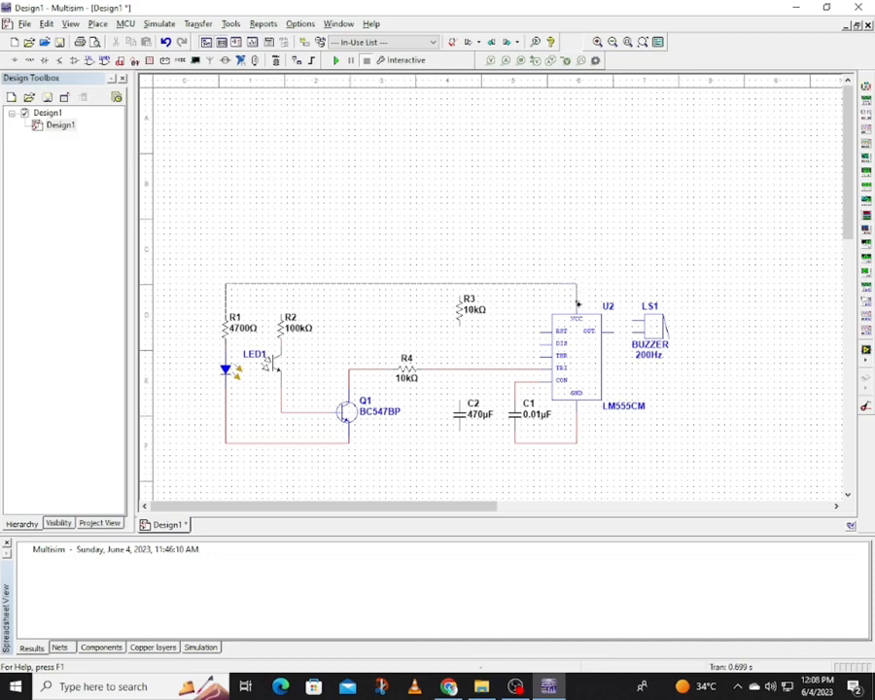
pyautogui.click(578, 304)
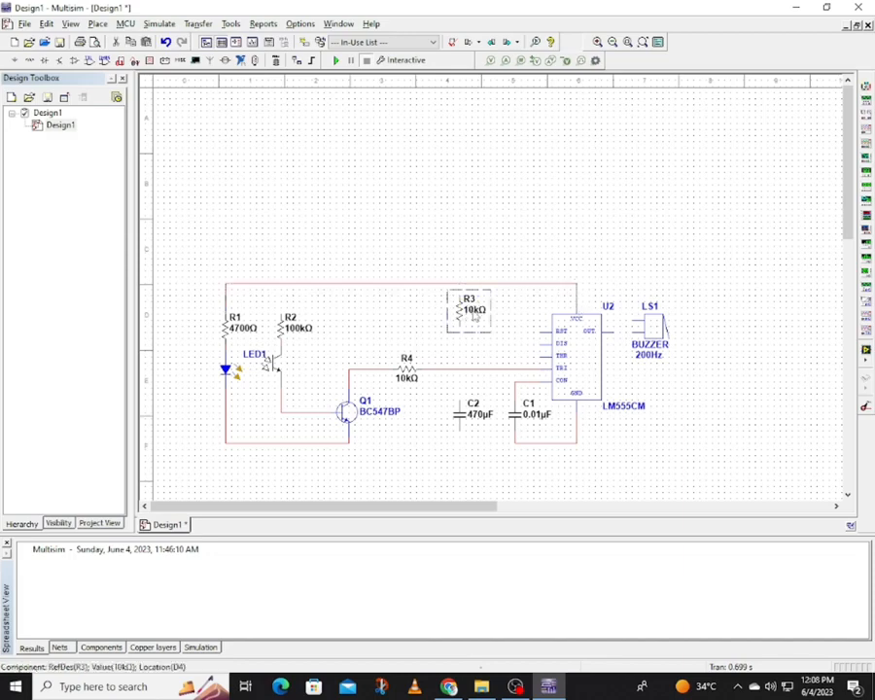
pyautogui.moveTo(475, 317); pyautogui.dragTo(495, 301)
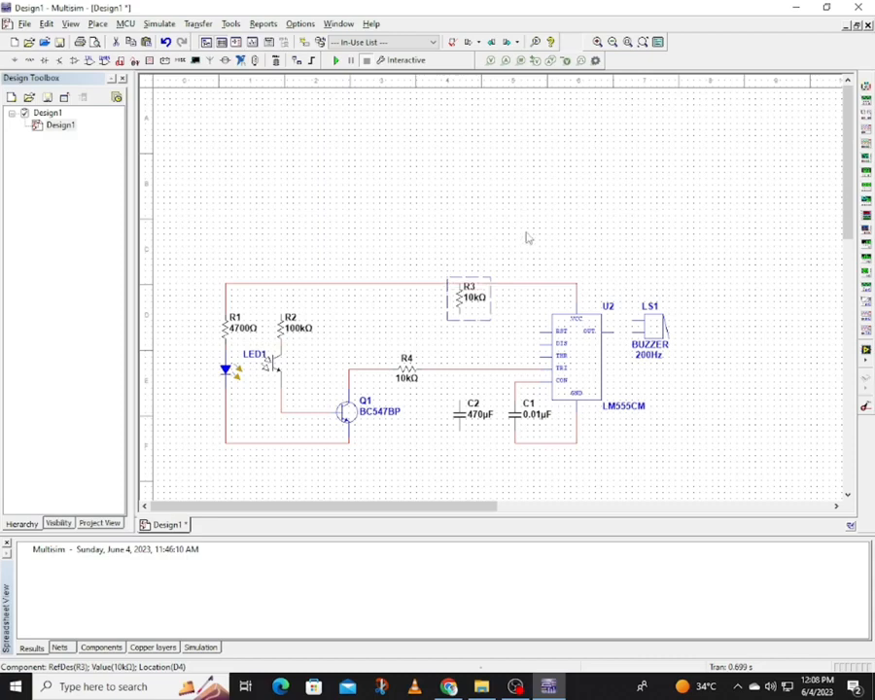
pyautogui.press('Down')
pyautogui.click(528, 238)
pyautogui.click(461, 299)
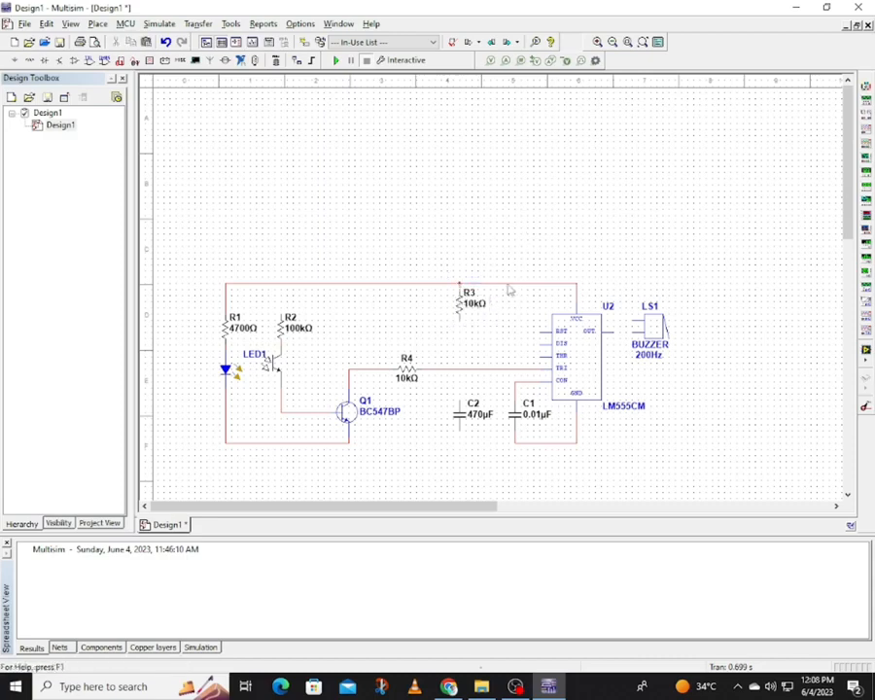
pyautogui.click(474, 299)
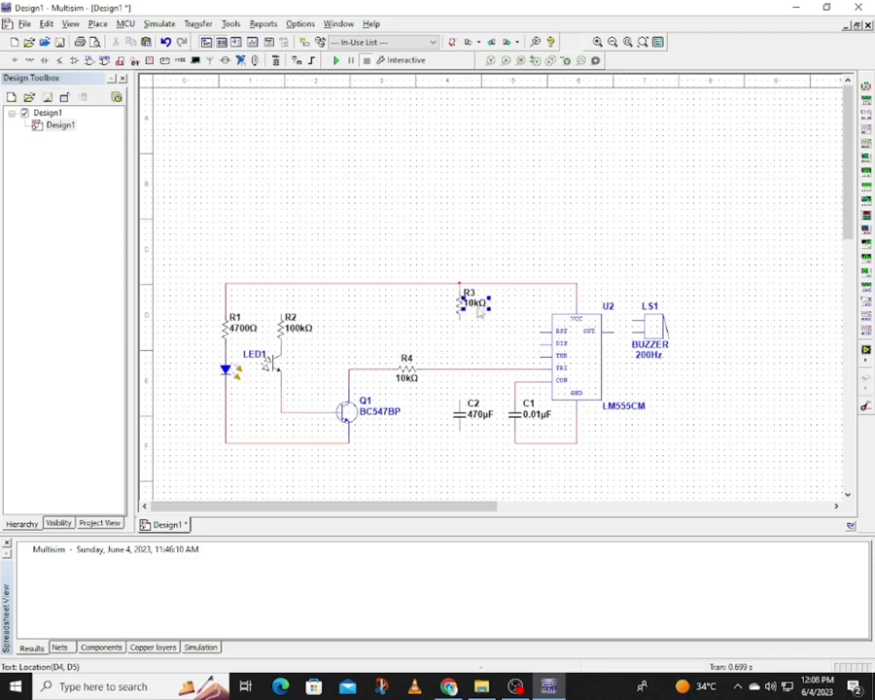
pyautogui.click(477, 307)
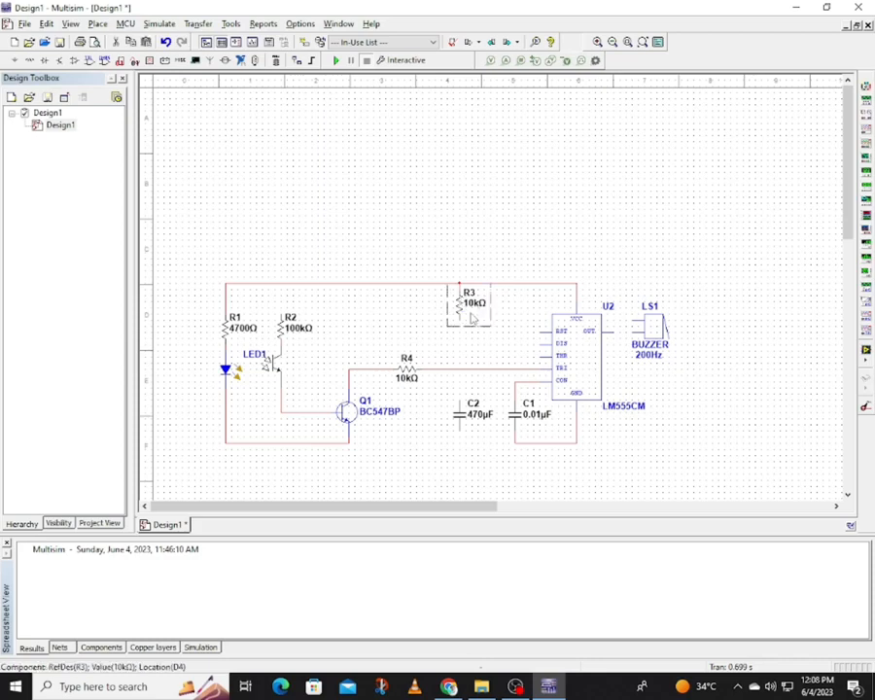
pyautogui.click(546, 225)
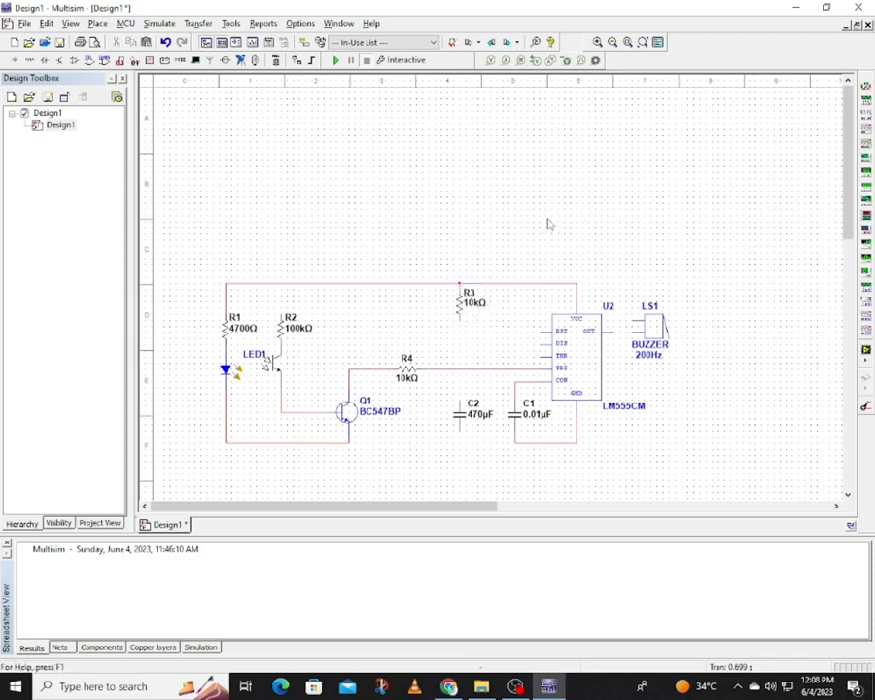
# Wire U2's RST pin to the VCC wire and R3's lower end to C2's upper terminal.
pyautogui.click(537, 332)
pyautogui.click(526, 284)
pyautogui.click(460, 319)
# Set the net color of the wire between R3 and C2 to dark green.
pyautogui.click(458, 349)
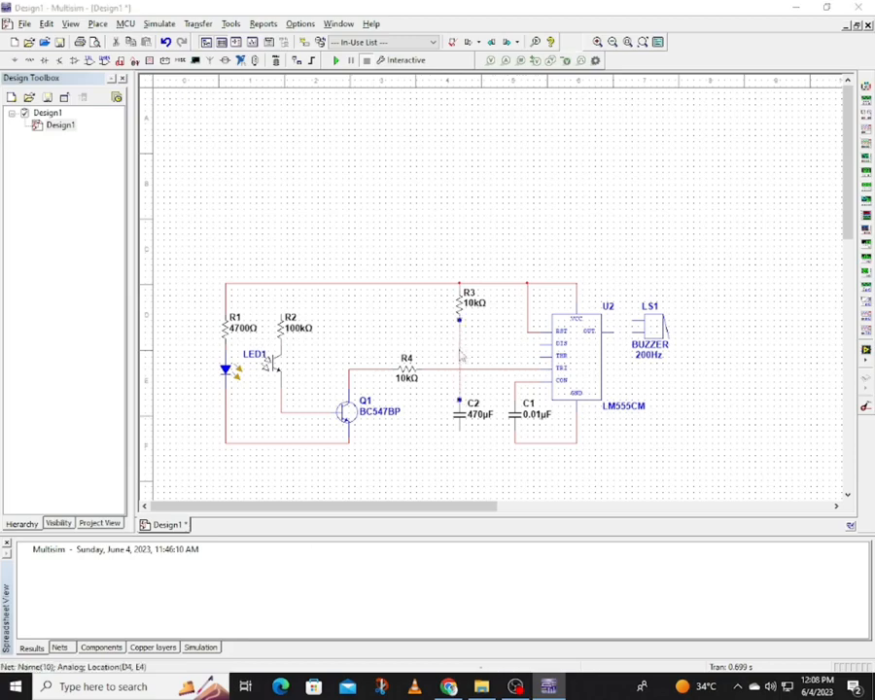
pyautogui.doubleClick(458, 349)
pyautogui.click(395, 282)
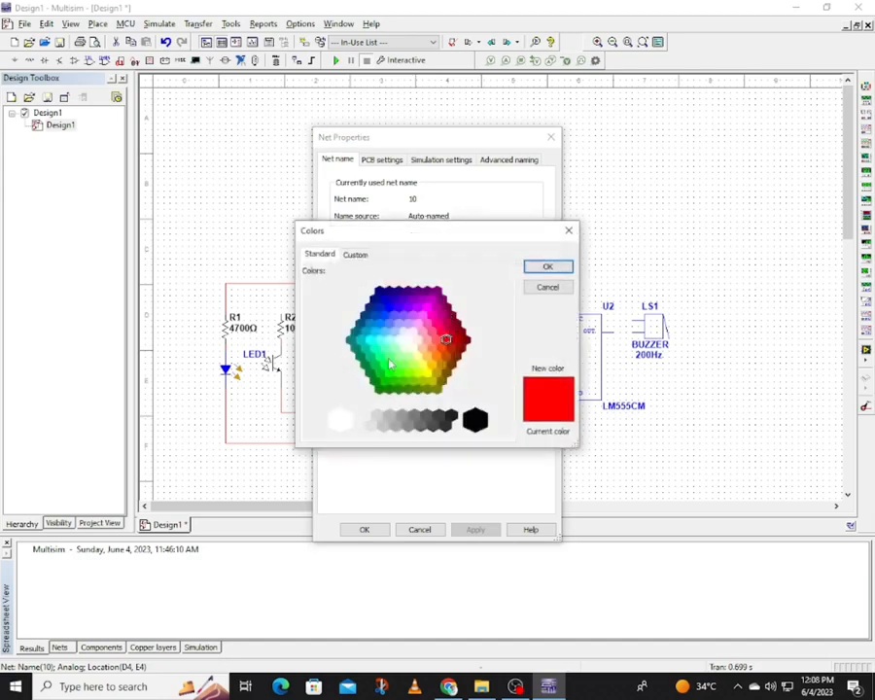
pyautogui.click(355, 351)
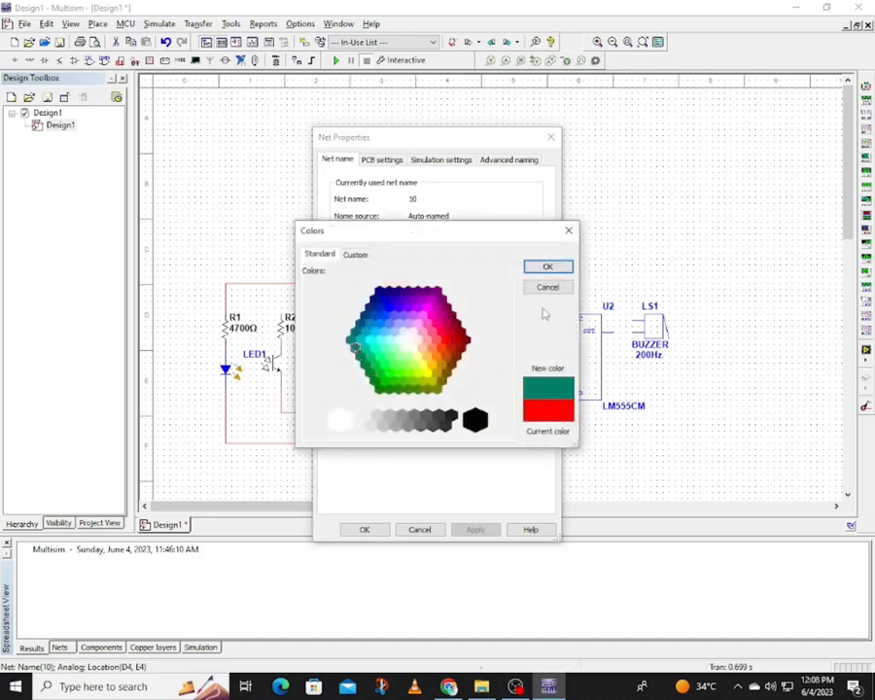
pyautogui.click(548, 267)
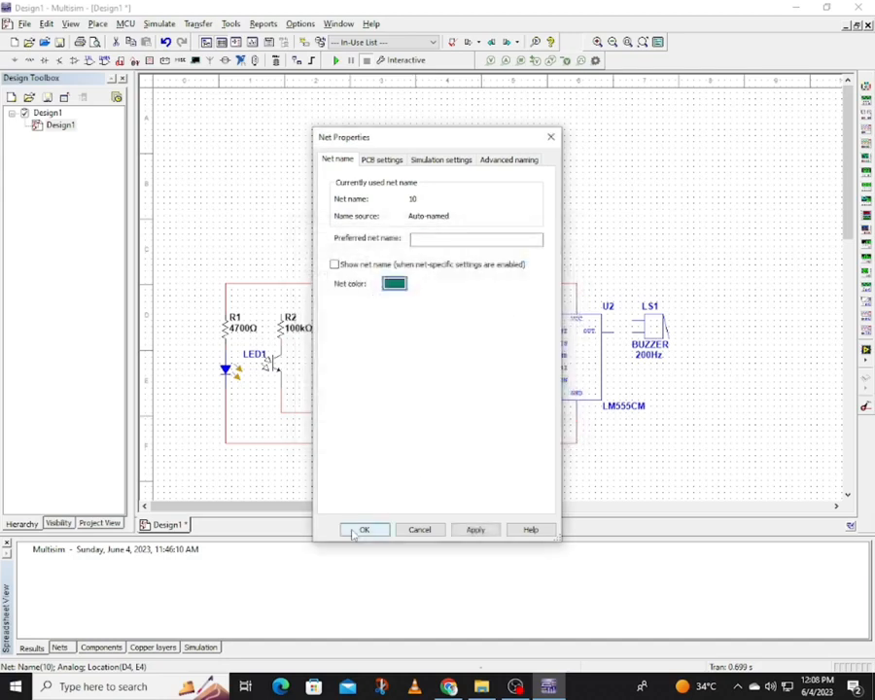
pyautogui.click(361, 530)
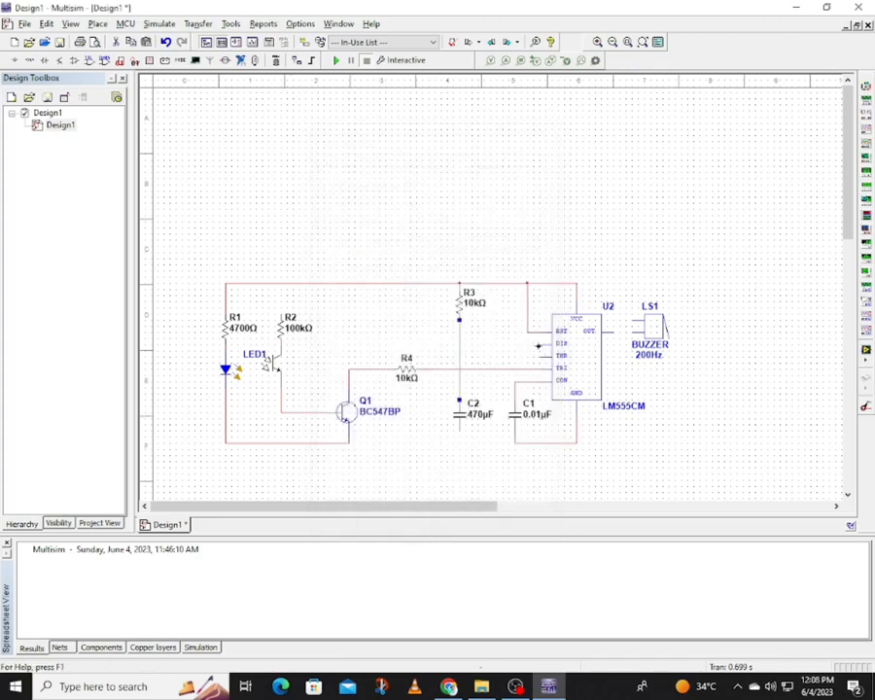
# Wire U2's DIS and THR pins to the vertical wire between R3 and C2.
pyautogui.click(491, 346)
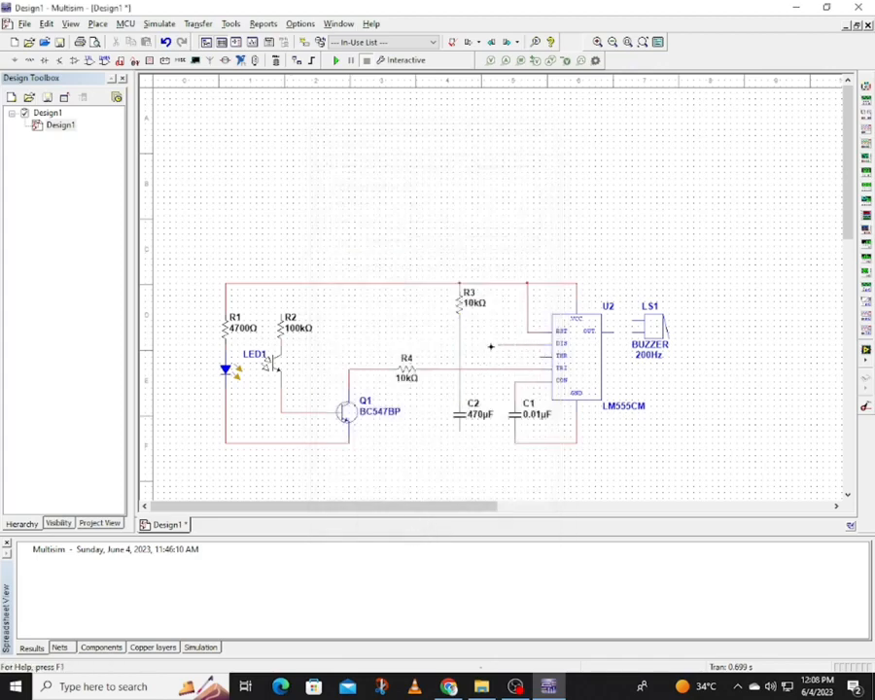
pyautogui.click(540, 357)
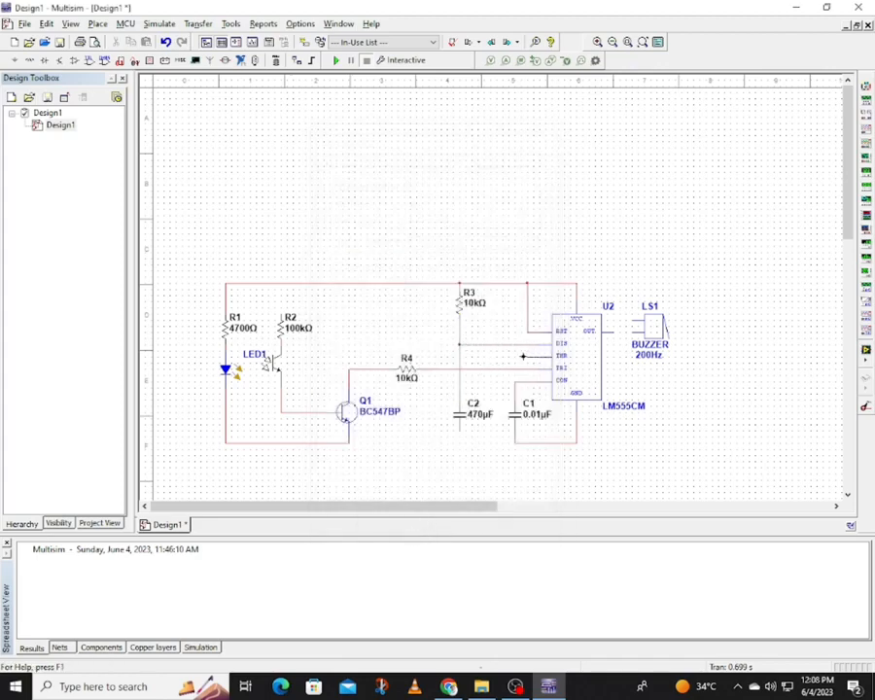
pyautogui.click(460, 356)
# Search the Master Database for the VCC supply component across all groups.
pyautogui.click(166, 60)
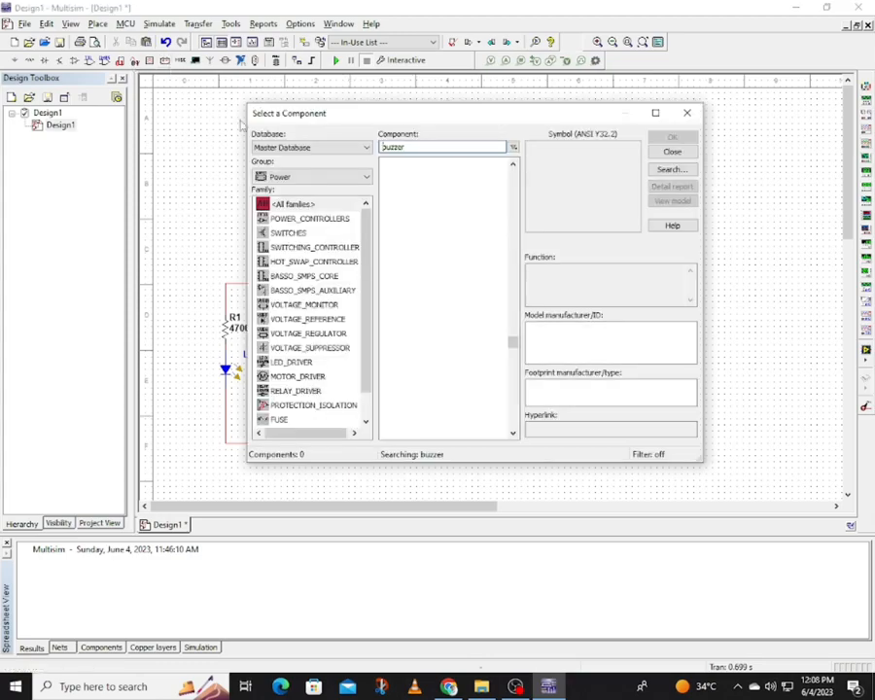
pyautogui.doubleClick(407, 146)
pyautogui.write('VCC')
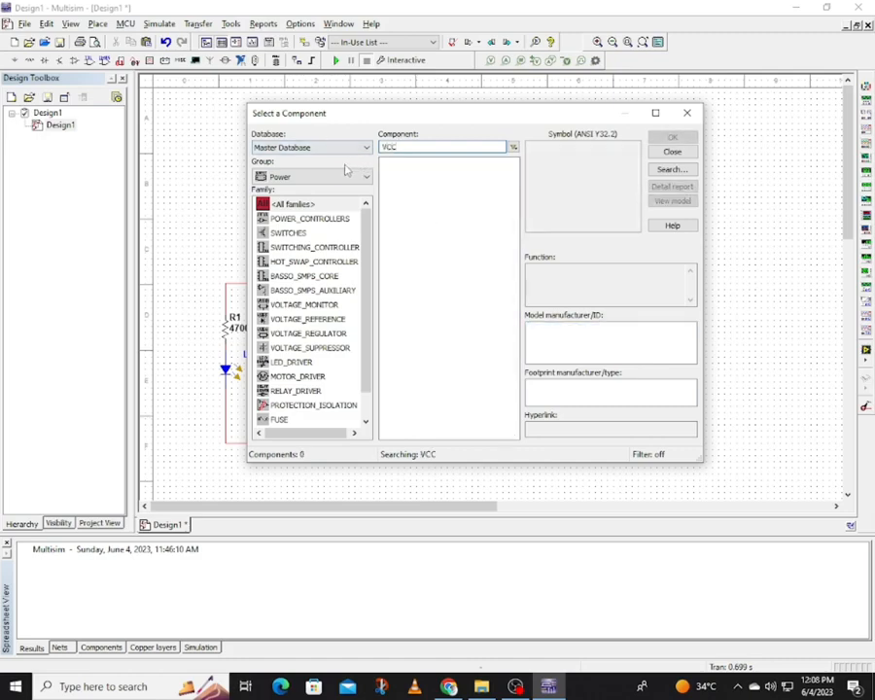
pyautogui.click(335, 178)
pyautogui.scroll(1, 330, 189)
pyautogui.click(327, 190)
pyautogui.doubleClick(412, 147)
pyautogui.write('bc547')
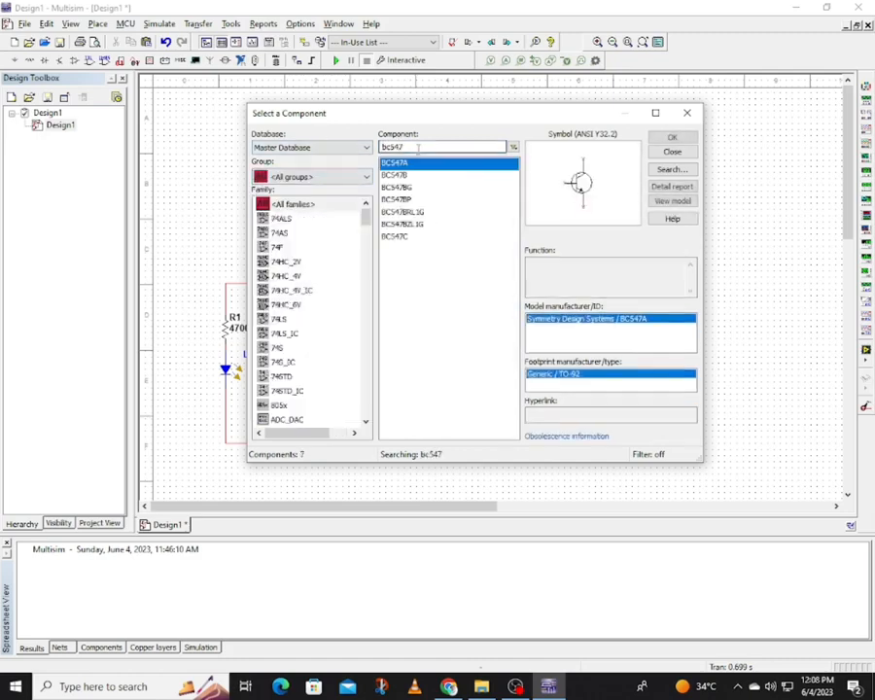
pyautogui.moveTo(407, 147); pyautogui.dragTo(336, 155)
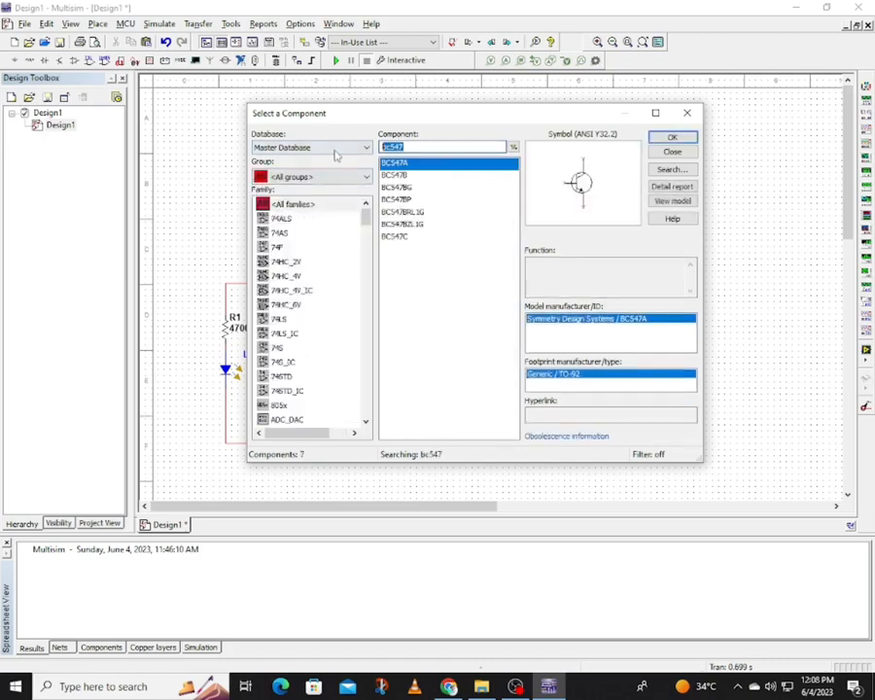
pyautogui.write('VCC')
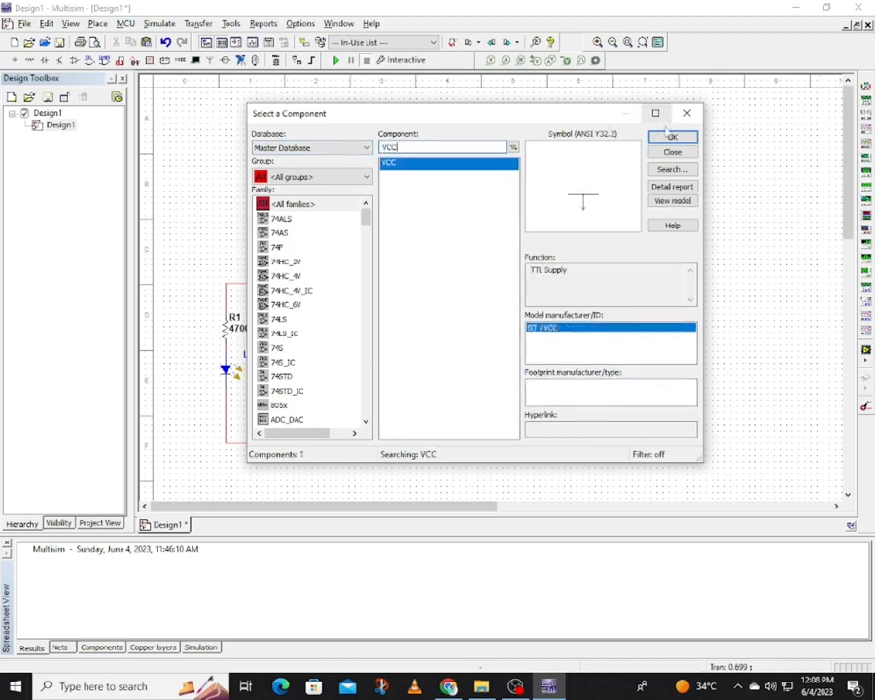
# Place the VCC supply above R3 with its terminal connected to the upper supply wire.
pyautogui.click(670, 135)
pyautogui.click(468, 275)
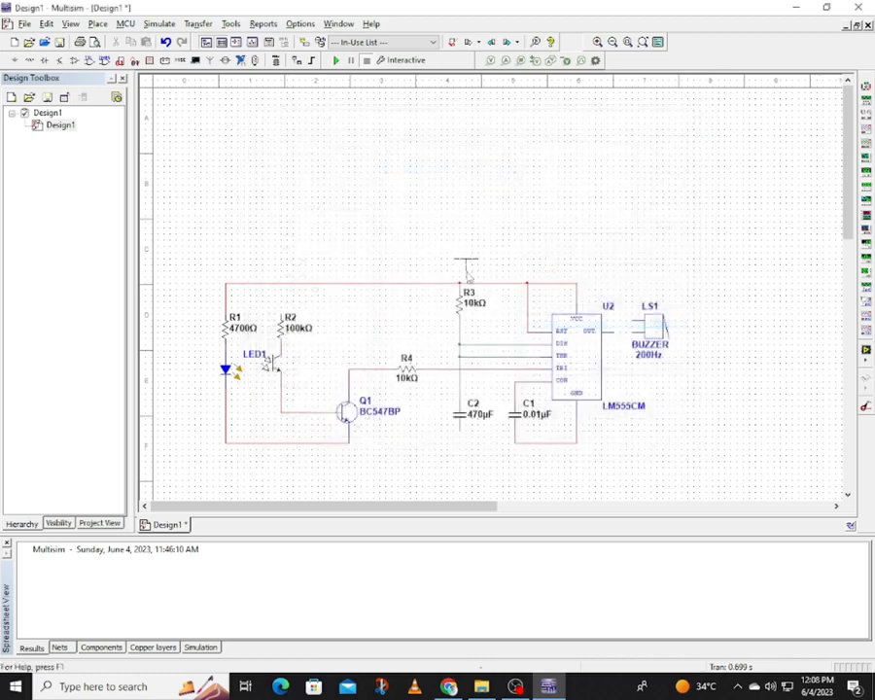
pyautogui.click(460, 283)
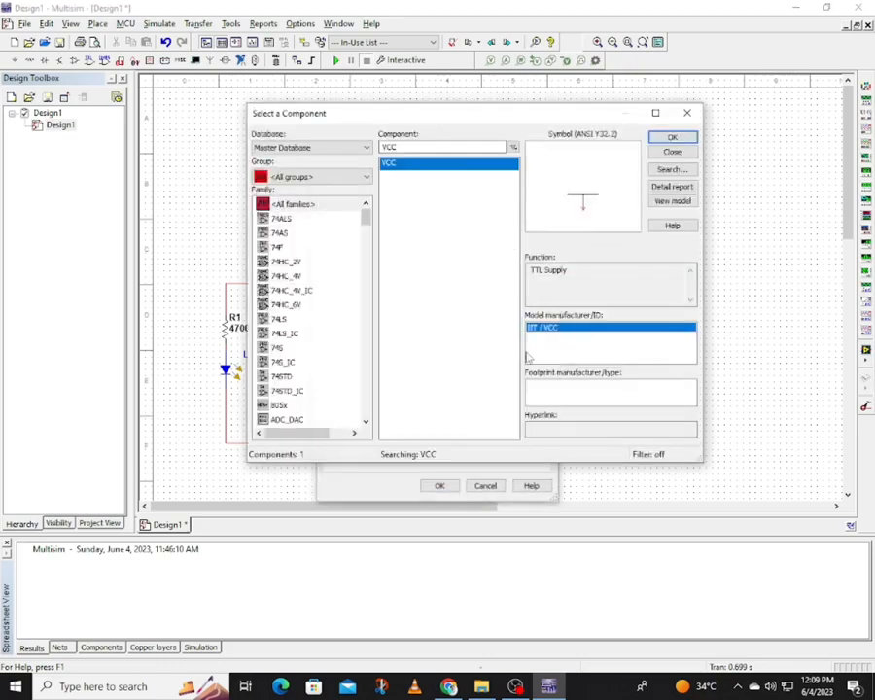
pyautogui.click(449, 487)
pyautogui.click(687, 113)
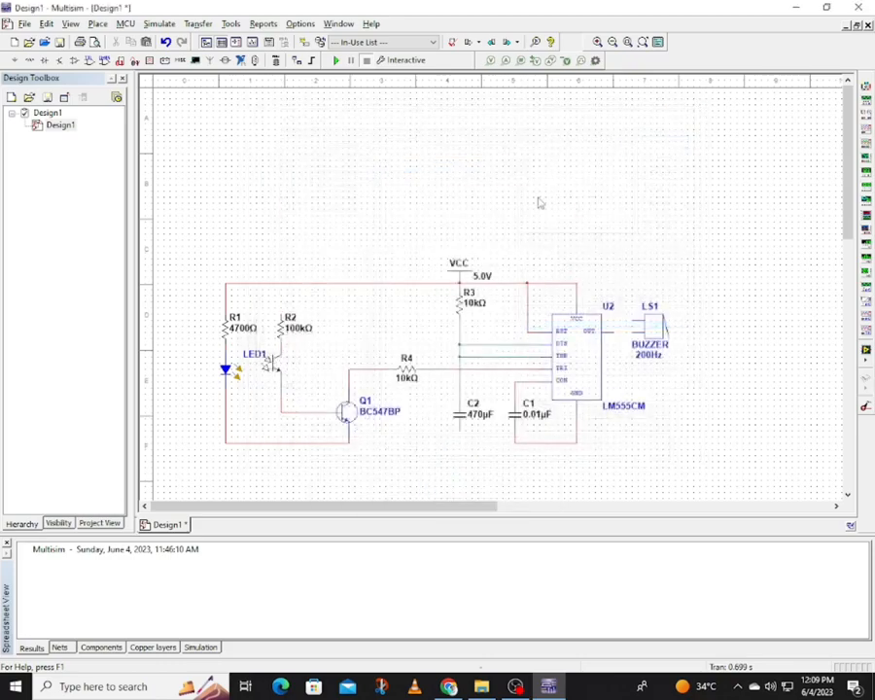
pyautogui.click(460, 270)
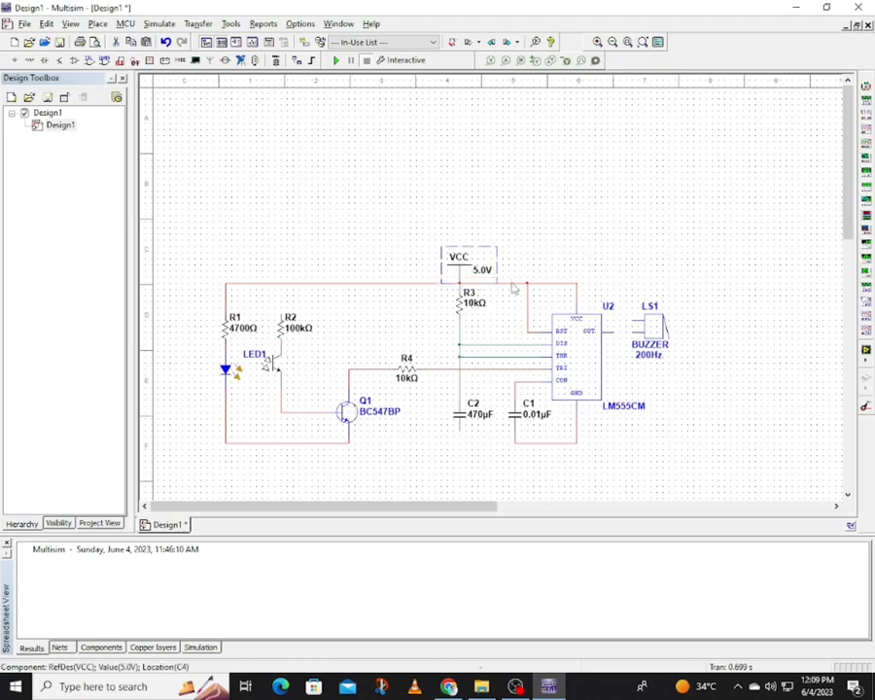
# Set the VCC supply's voltage to 9 V.
pyautogui.doubleClick(469, 266)
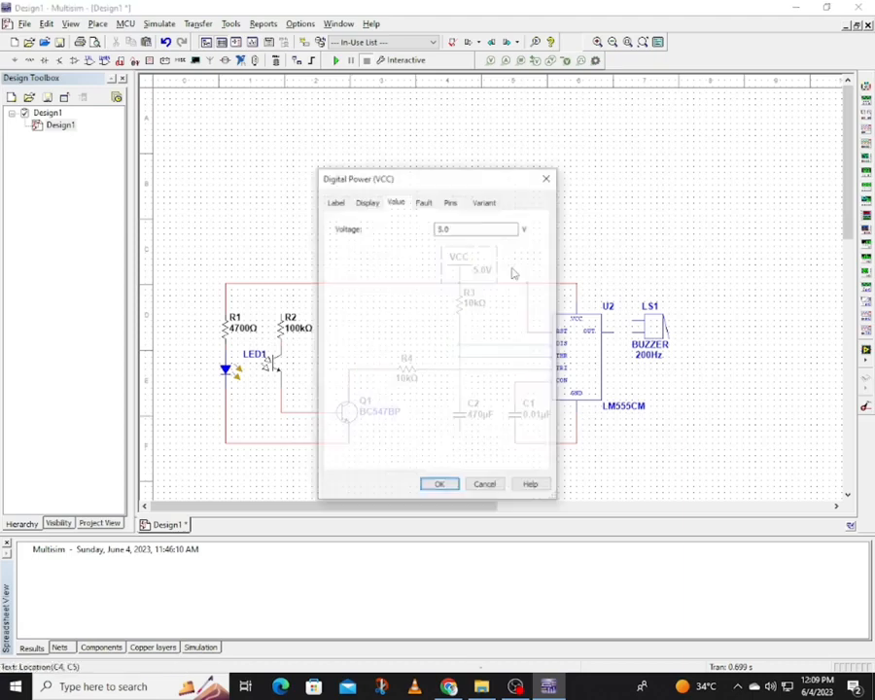
pyautogui.click(458, 229)
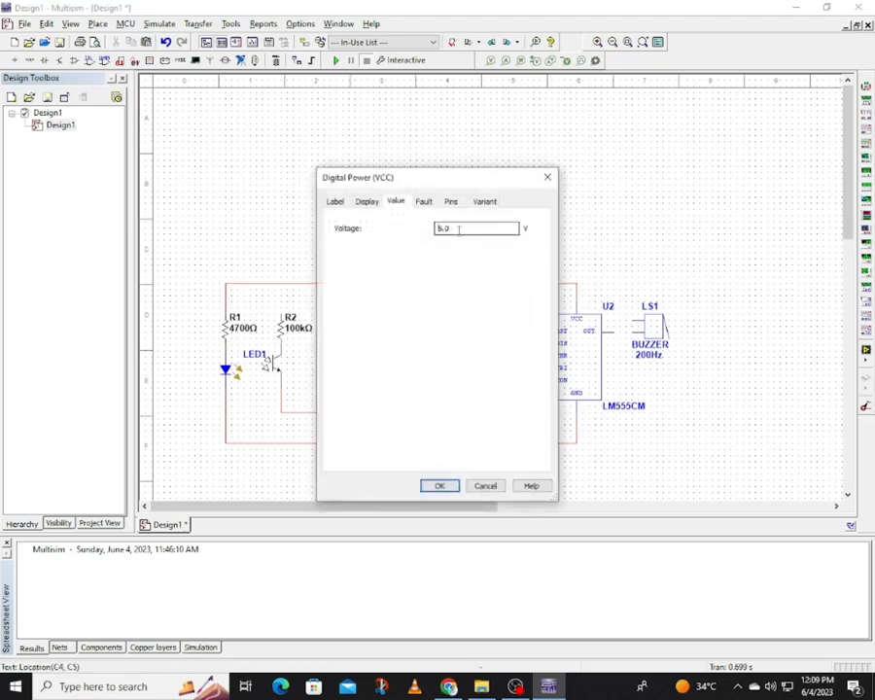
pyautogui.write('9')
pyautogui.click(440, 485)
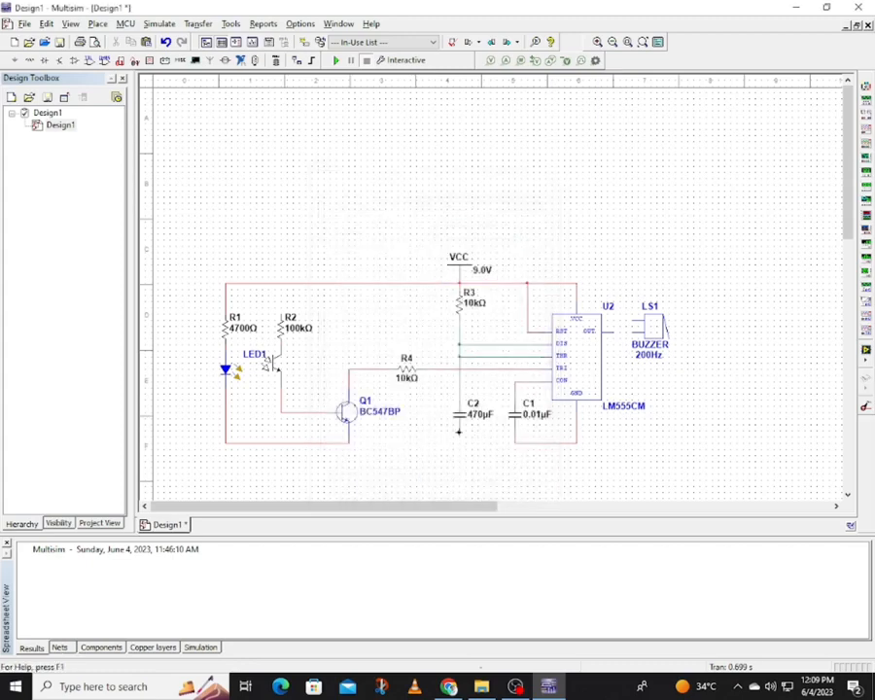
# Wire C2's lower terminal to the wire below C1 and join it to Q1's emitter with a junction.
pyautogui.click(516, 443)
pyautogui.rightClick(362, 443)
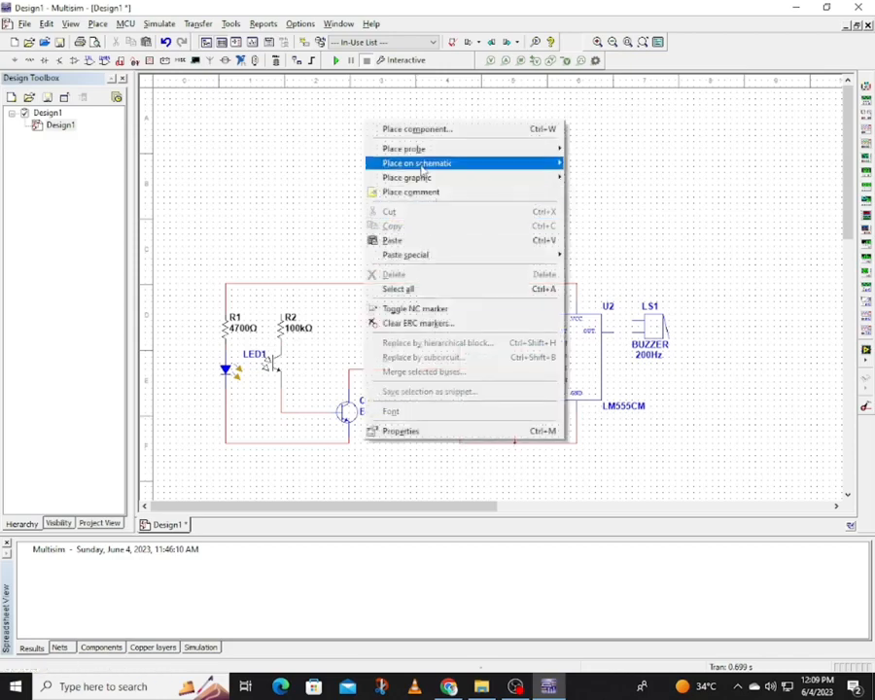
pyautogui.moveTo(438, 163)
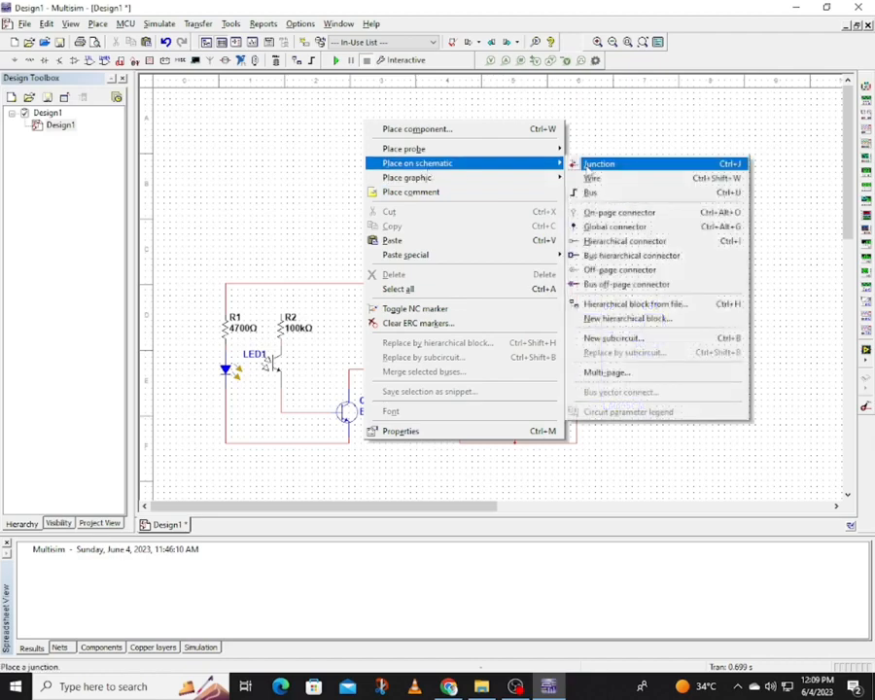
pyautogui.click(594, 162)
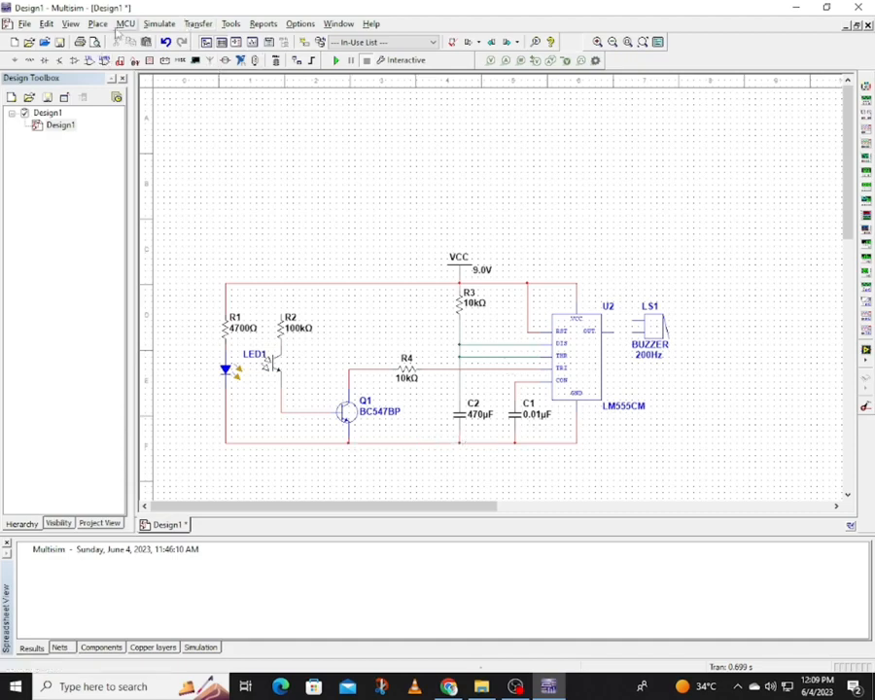
# Search all component groups of the Master Database for ground.
pyautogui.click(165, 62)
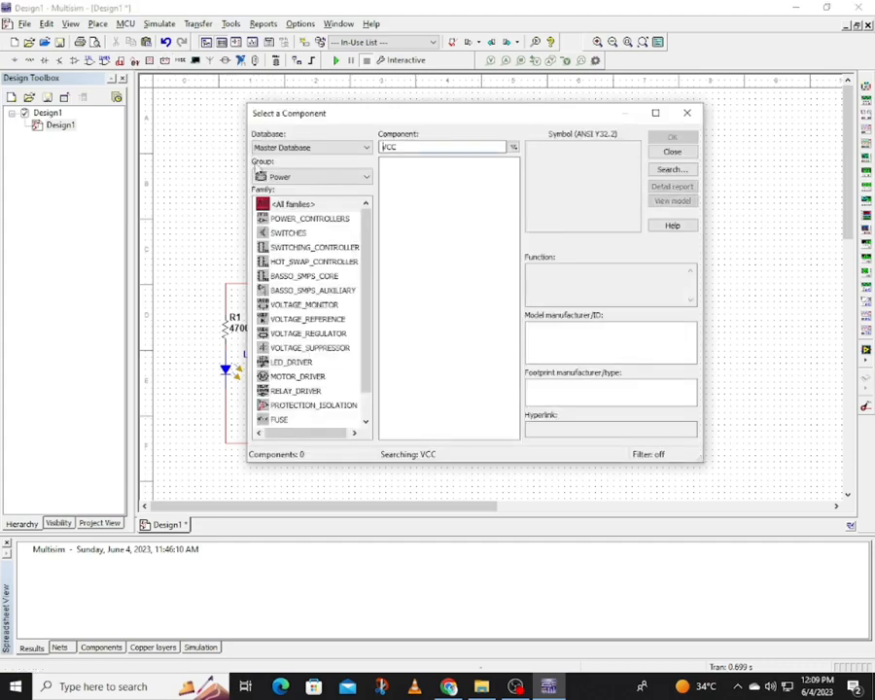
pyautogui.click(311, 176)
pyautogui.click(311, 176)
pyautogui.click(308, 205)
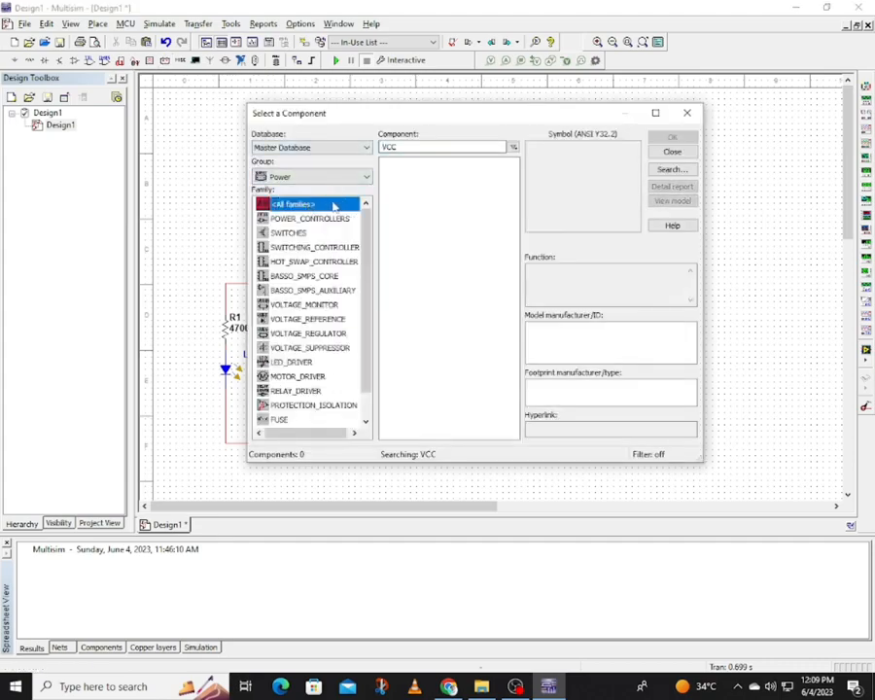
pyautogui.click(307, 218)
pyautogui.click(306, 205)
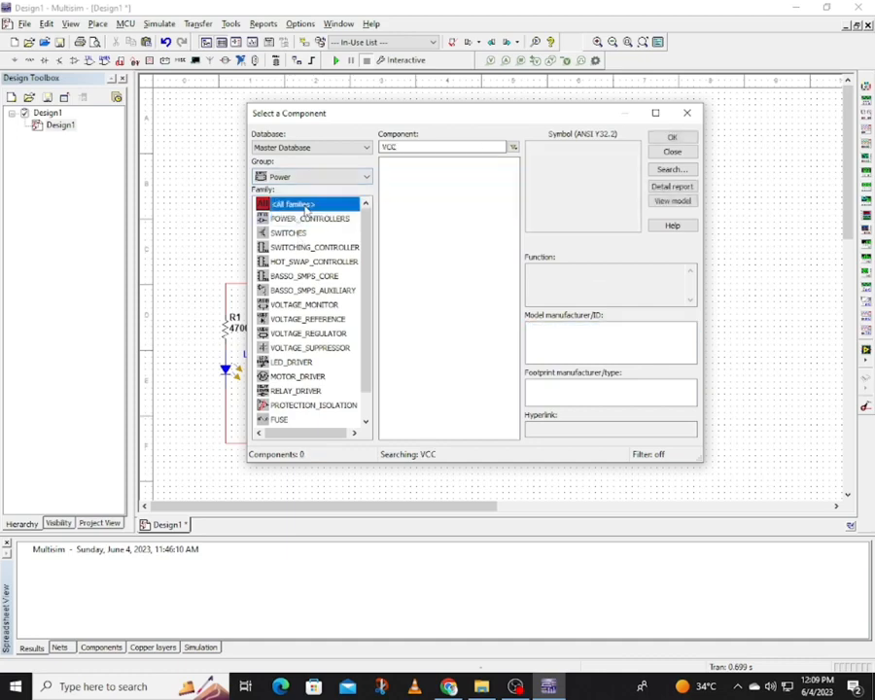
pyautogui.click(311, 176)
pyautogui.scroll(4, 311, 194)
pyautogui.click(302, 190)
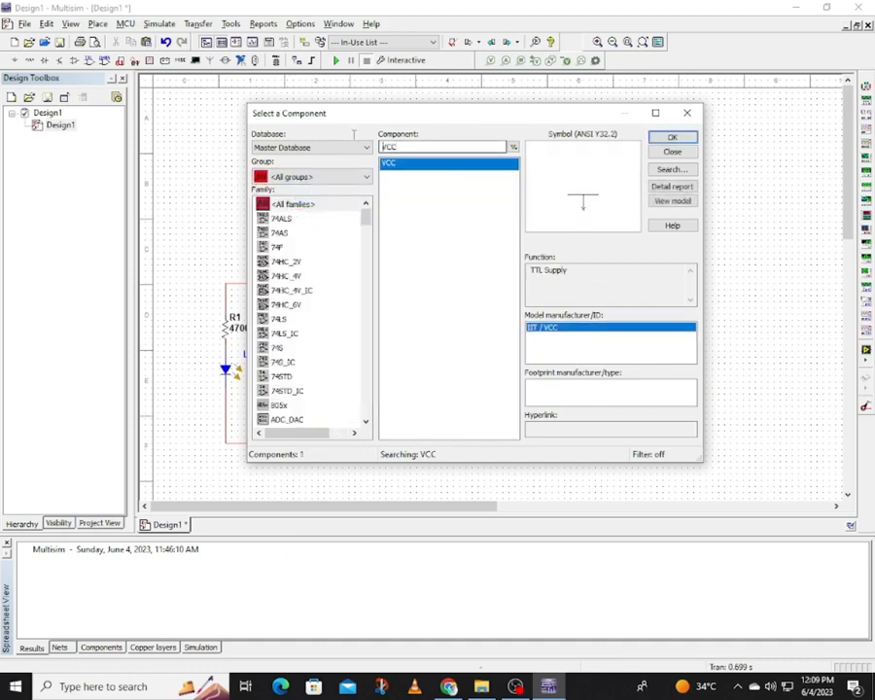
pyautogui.press('BackSpace')
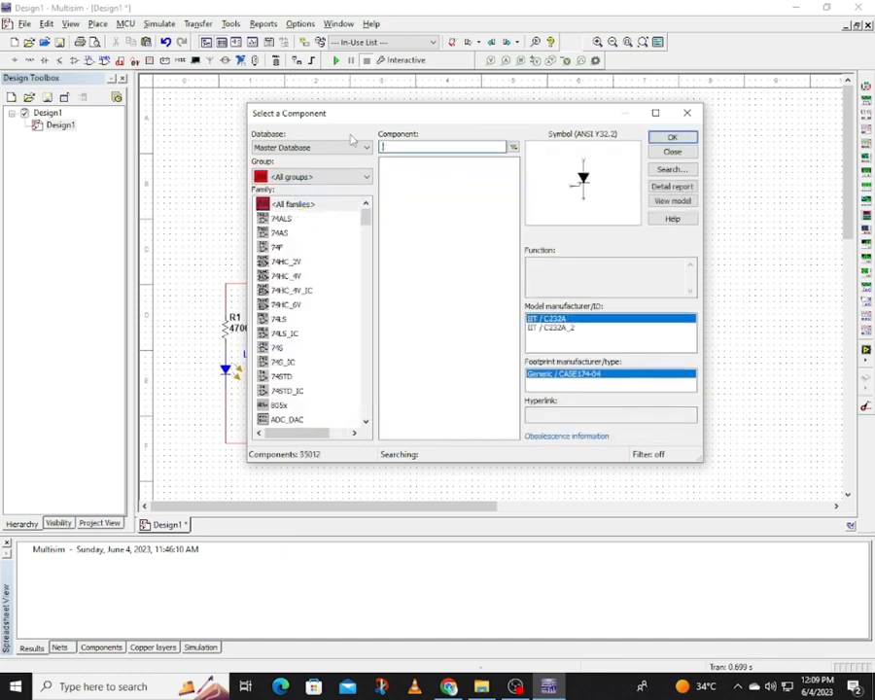
pyautogui.write('ground')
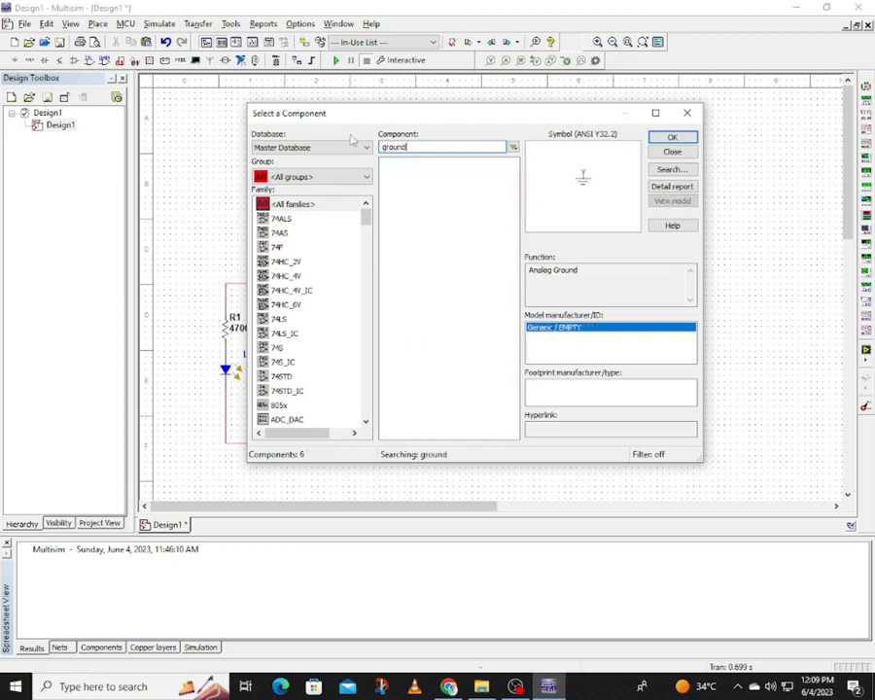
# Place the GROUND component below C2 and wire it to the circuit's lower wire.
pyautogui.click(672, 137)
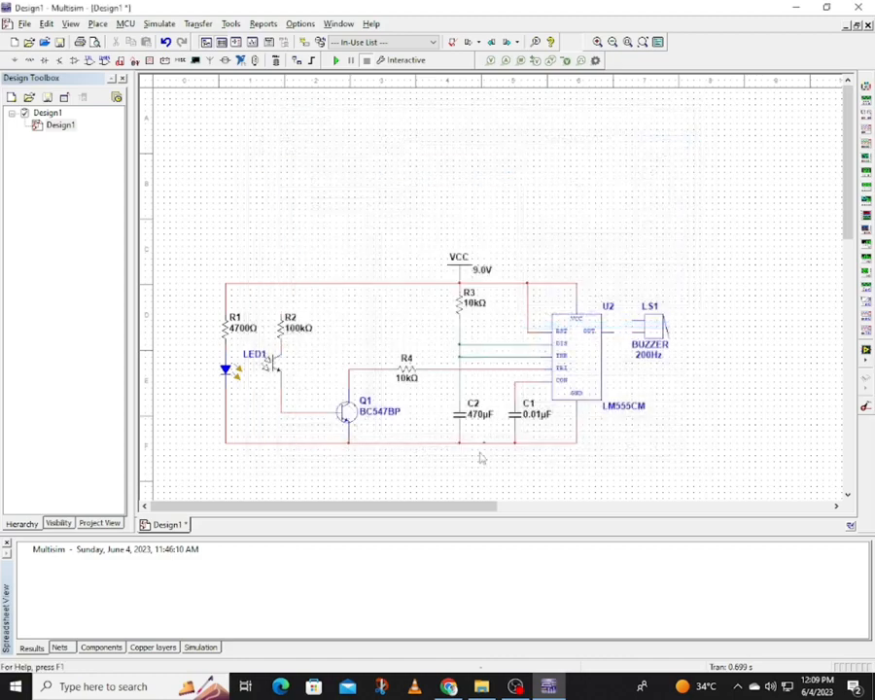
pyautogui.click(461, 481)
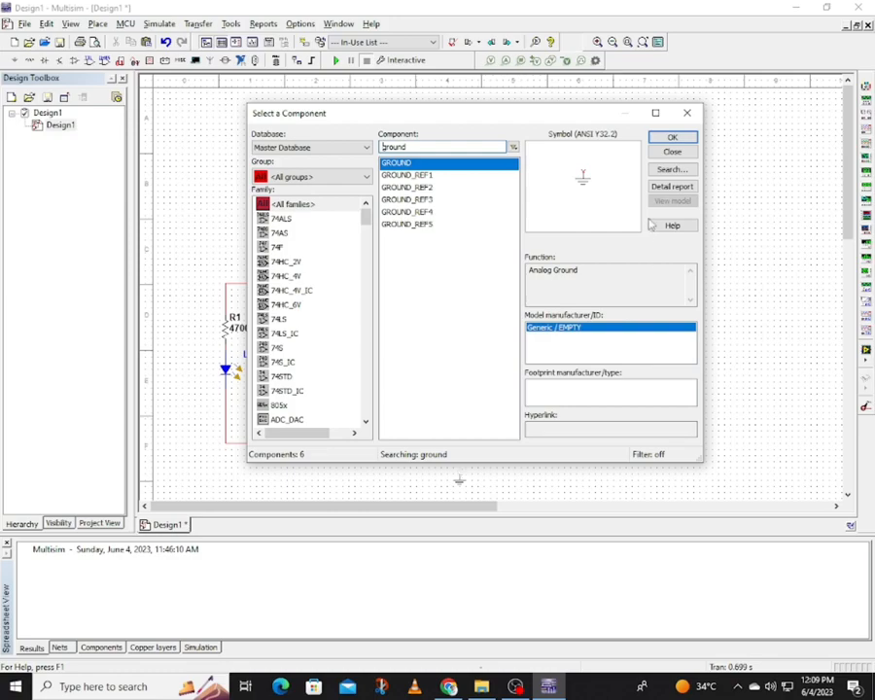
pyautogui.click(687, 112)
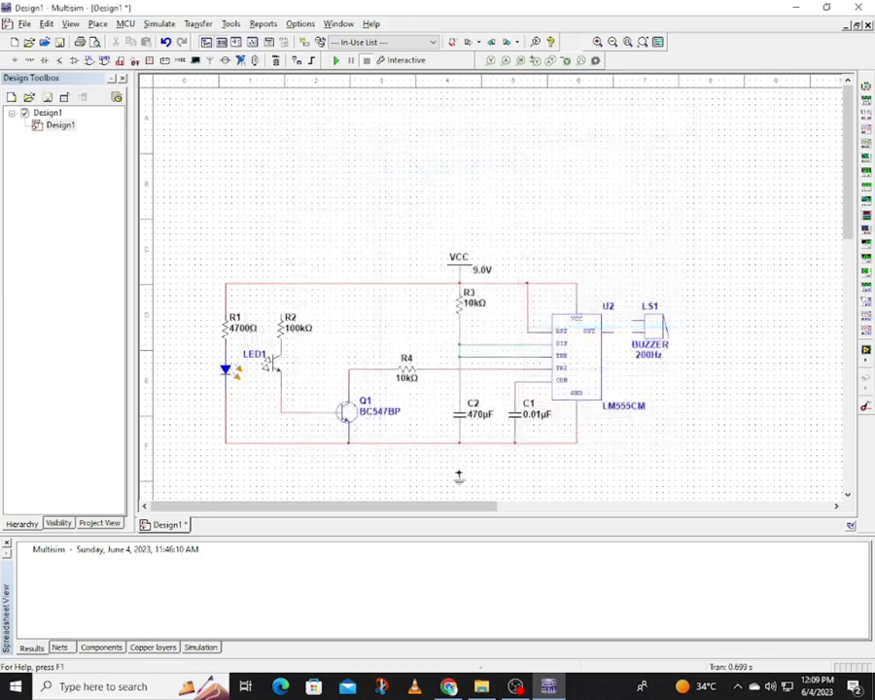
pyautogui.click(460, 474)
# Move buzzer LS1 farther from U2 and wire it between U2's OUT pin and the ground wire.
pyautogui.click(654, 331)
pyautogui.moveTo(654, 331); pyautogui.dragTo(686, 356)
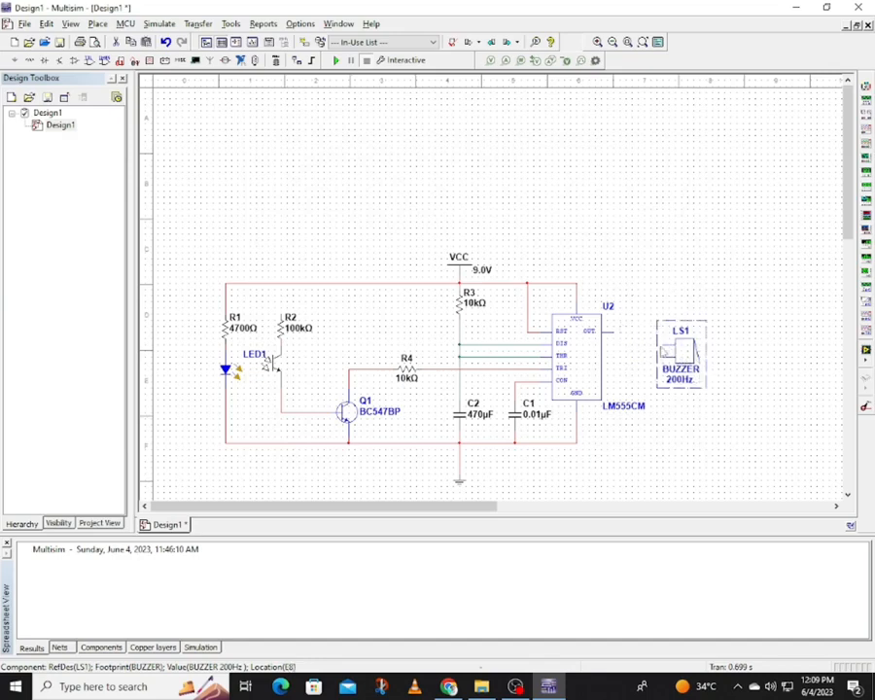
pyautogui.click(474, 247)
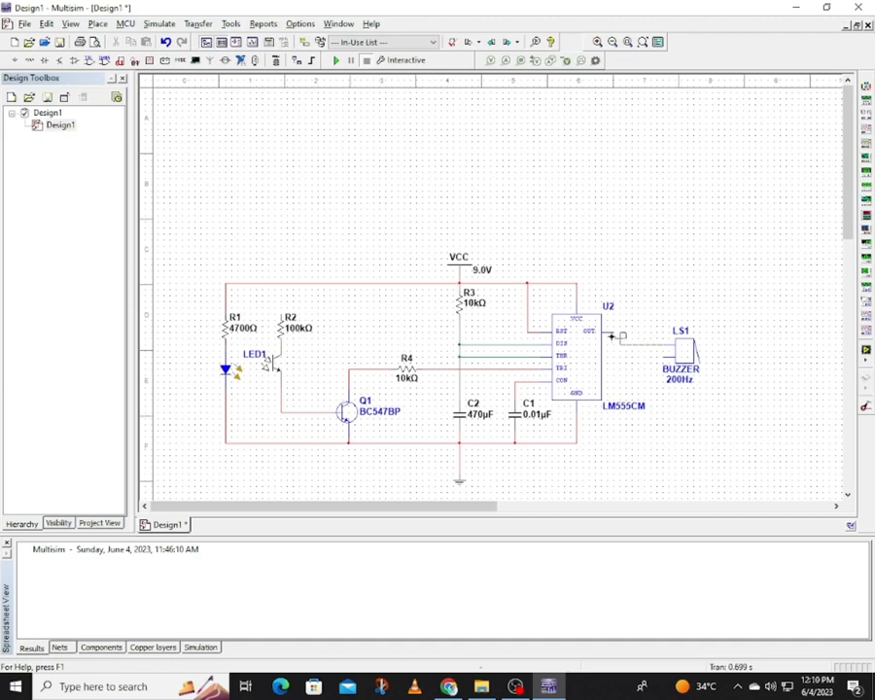
pyautogui.click(662, 356)
pyautogui.click(579, 444)
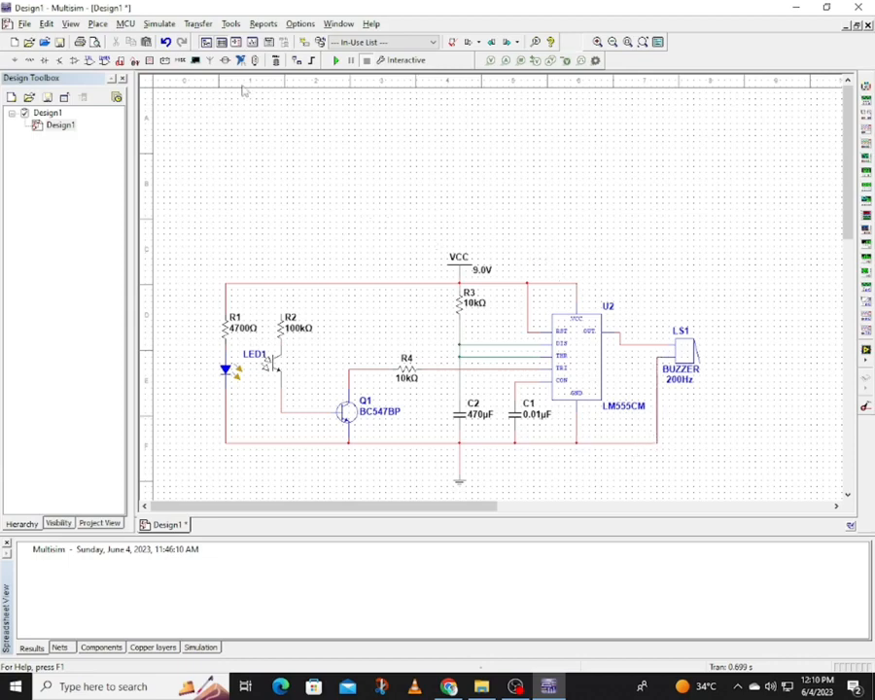
# Run the interactive simulation of the completed circuit briefly and stop it.
pyautogui.click(336, 61)
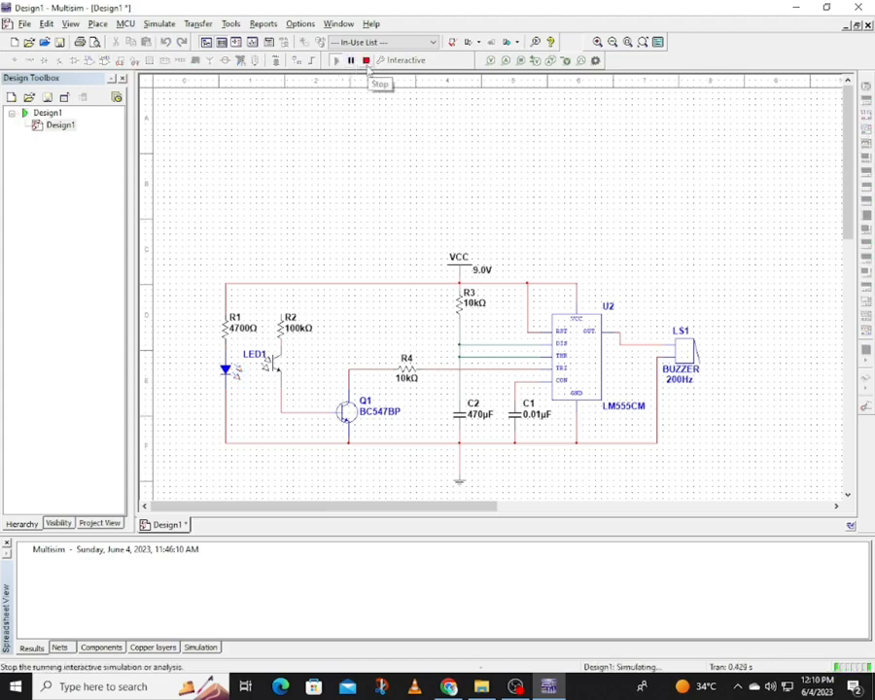
pyautogui.click(368, 62)
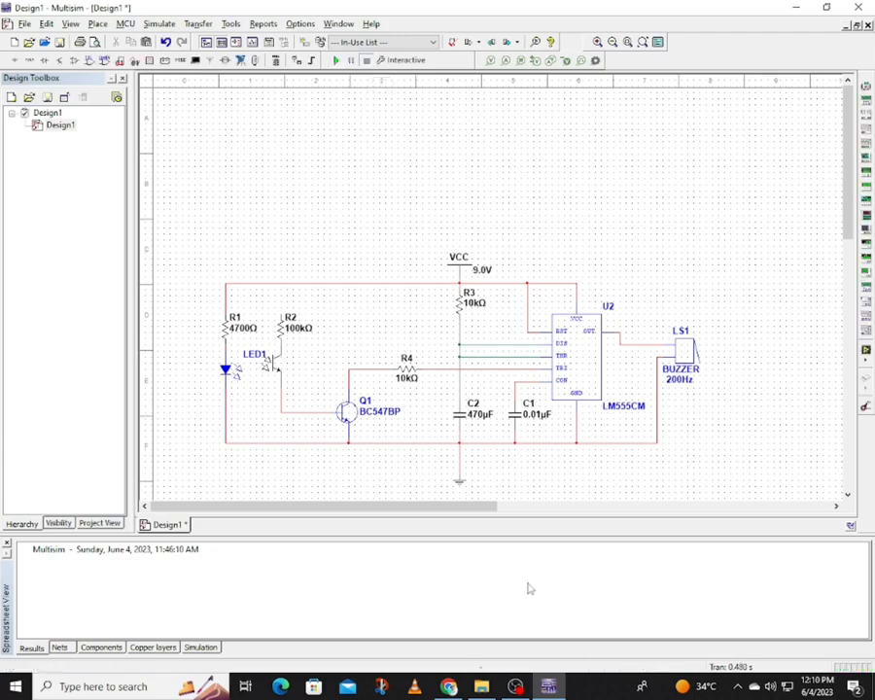